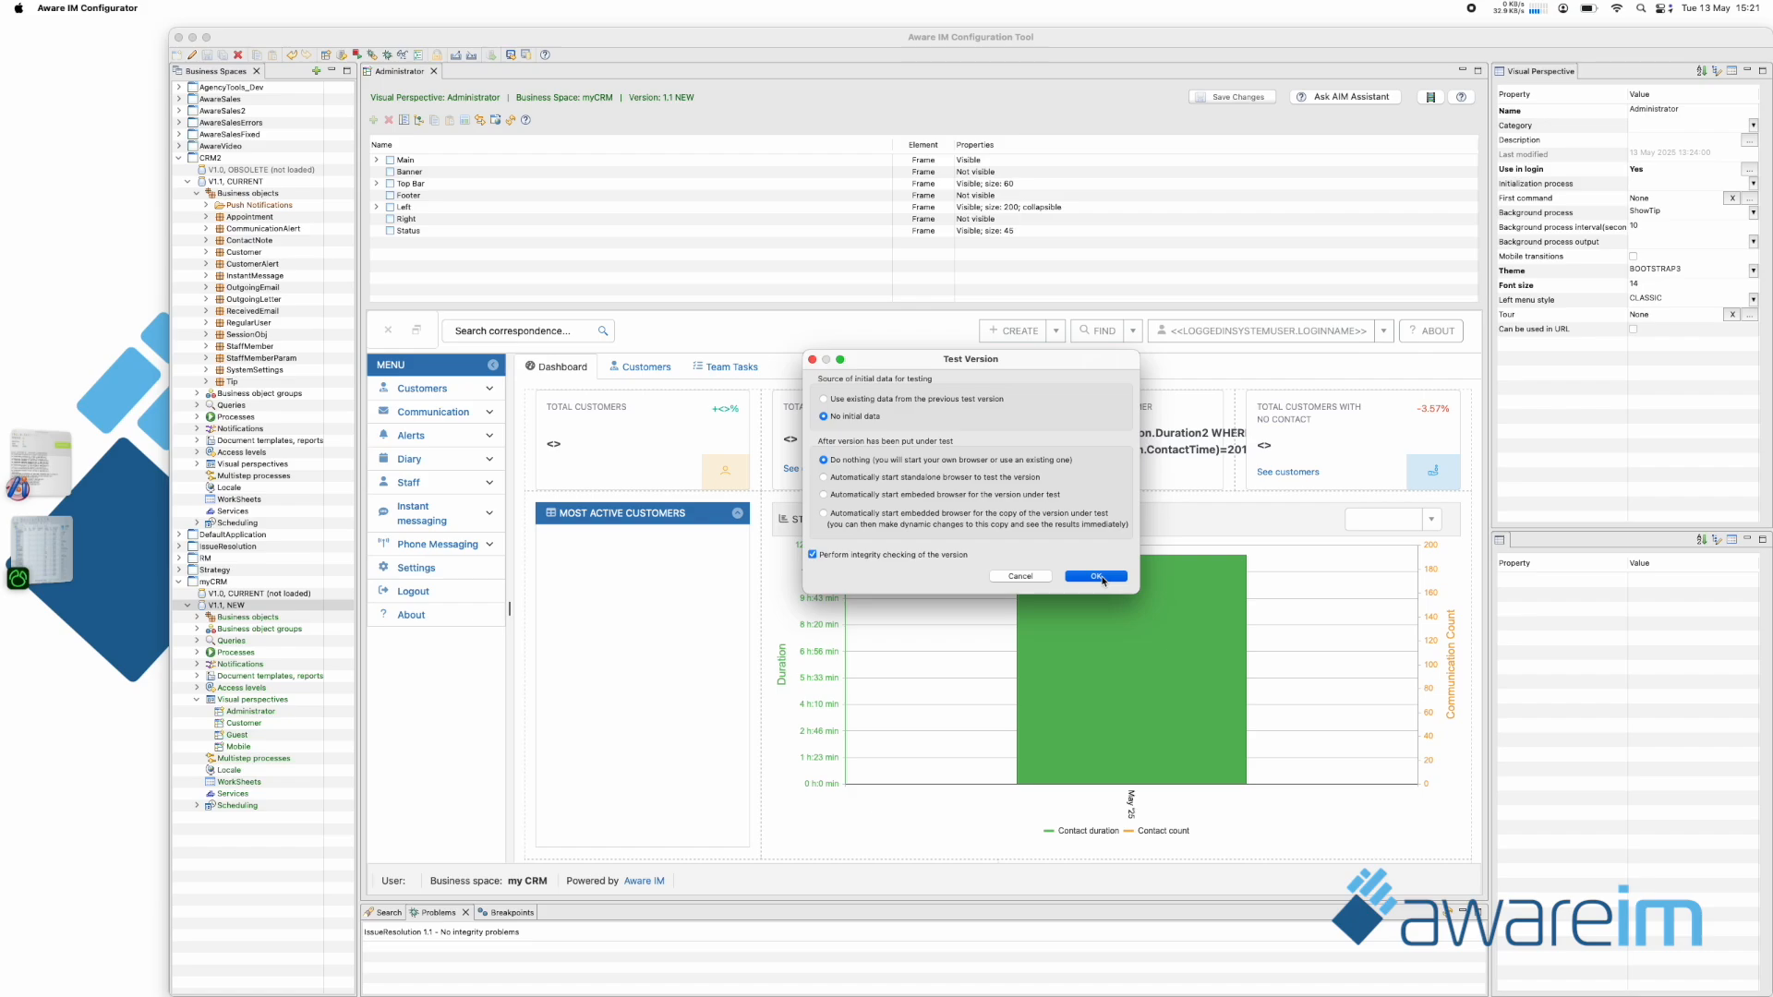
Put myCRM 1.1 under test with no initial data, and log in to it in Safari as admin with the account password to view Customers.
click(1096, 577)
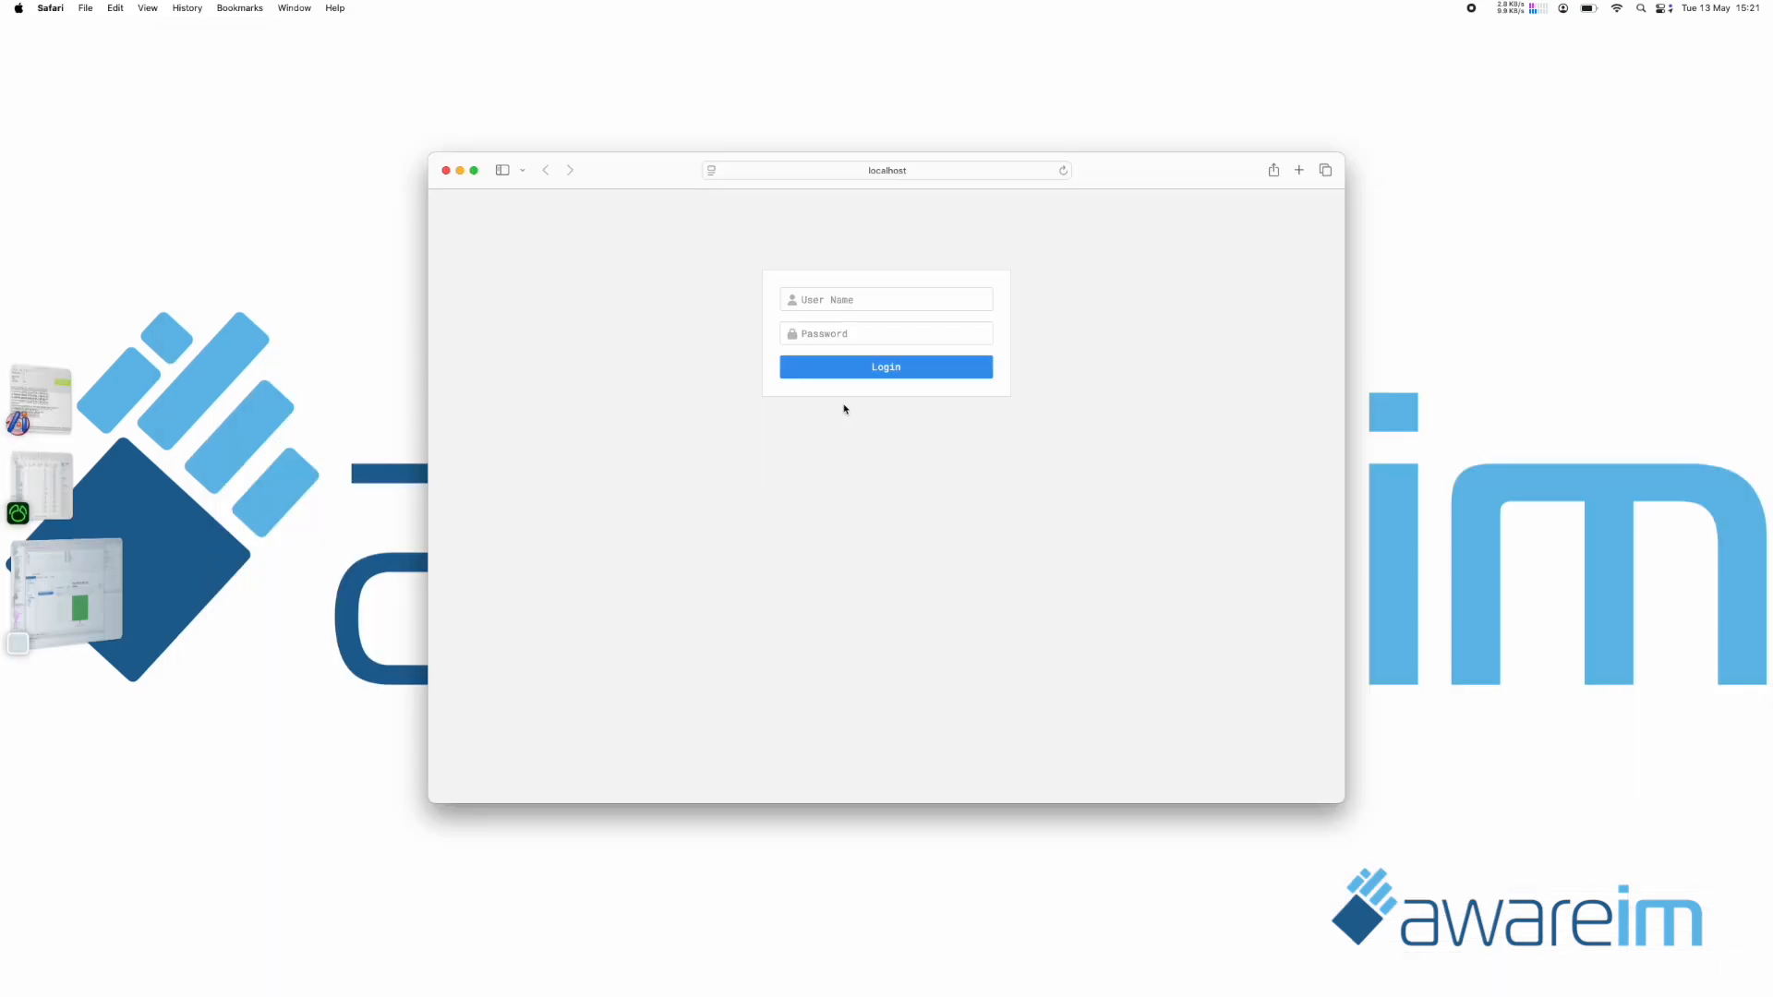
click(820, 297)
text(a)
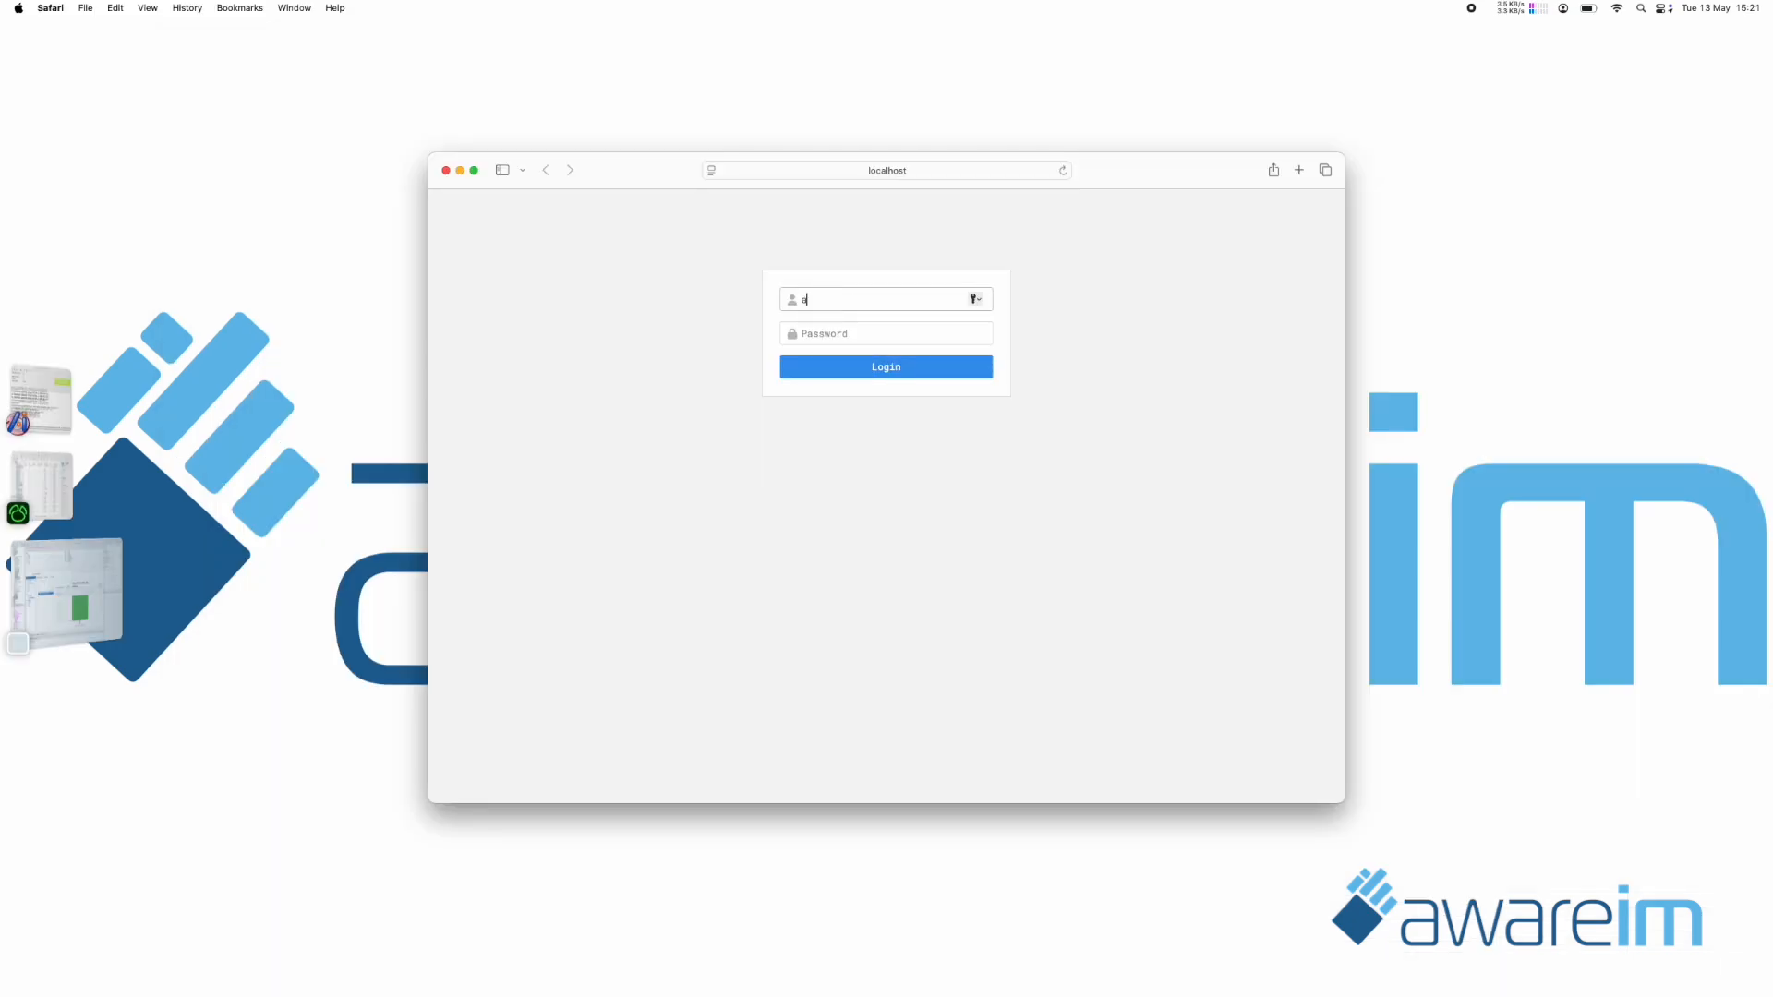
text(dmin)
key(Tab)
text(password)
key(Return)
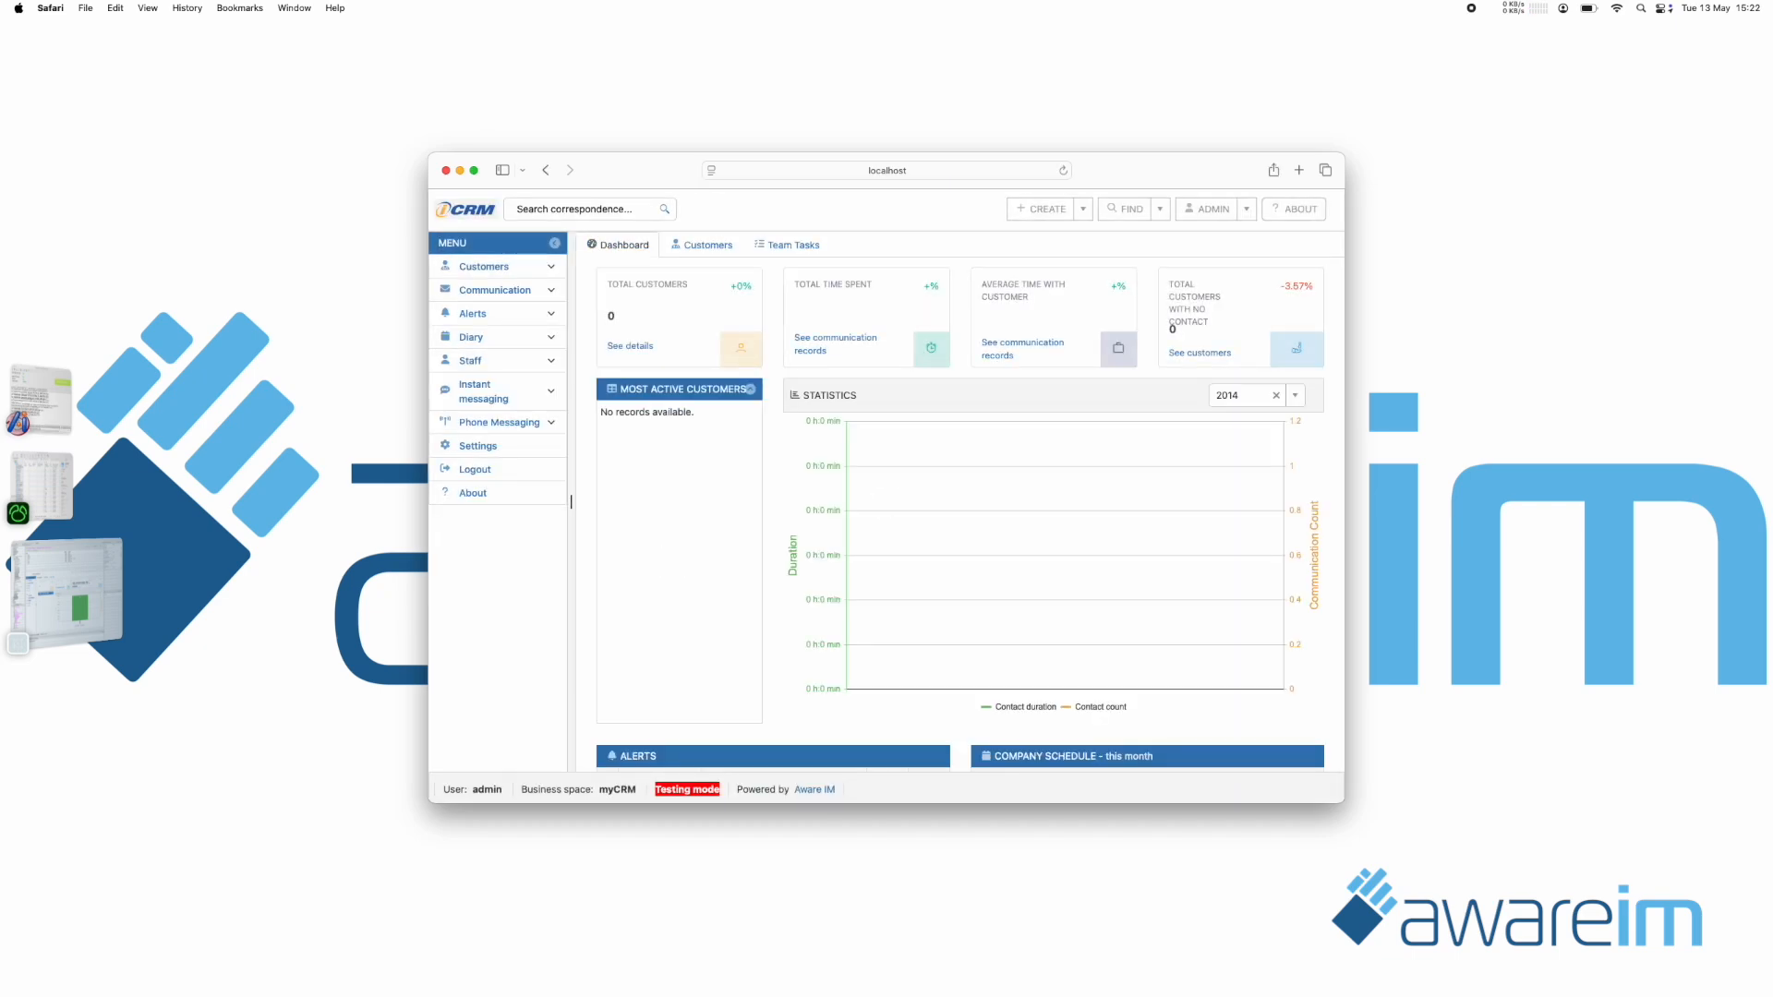
click(704, 246)
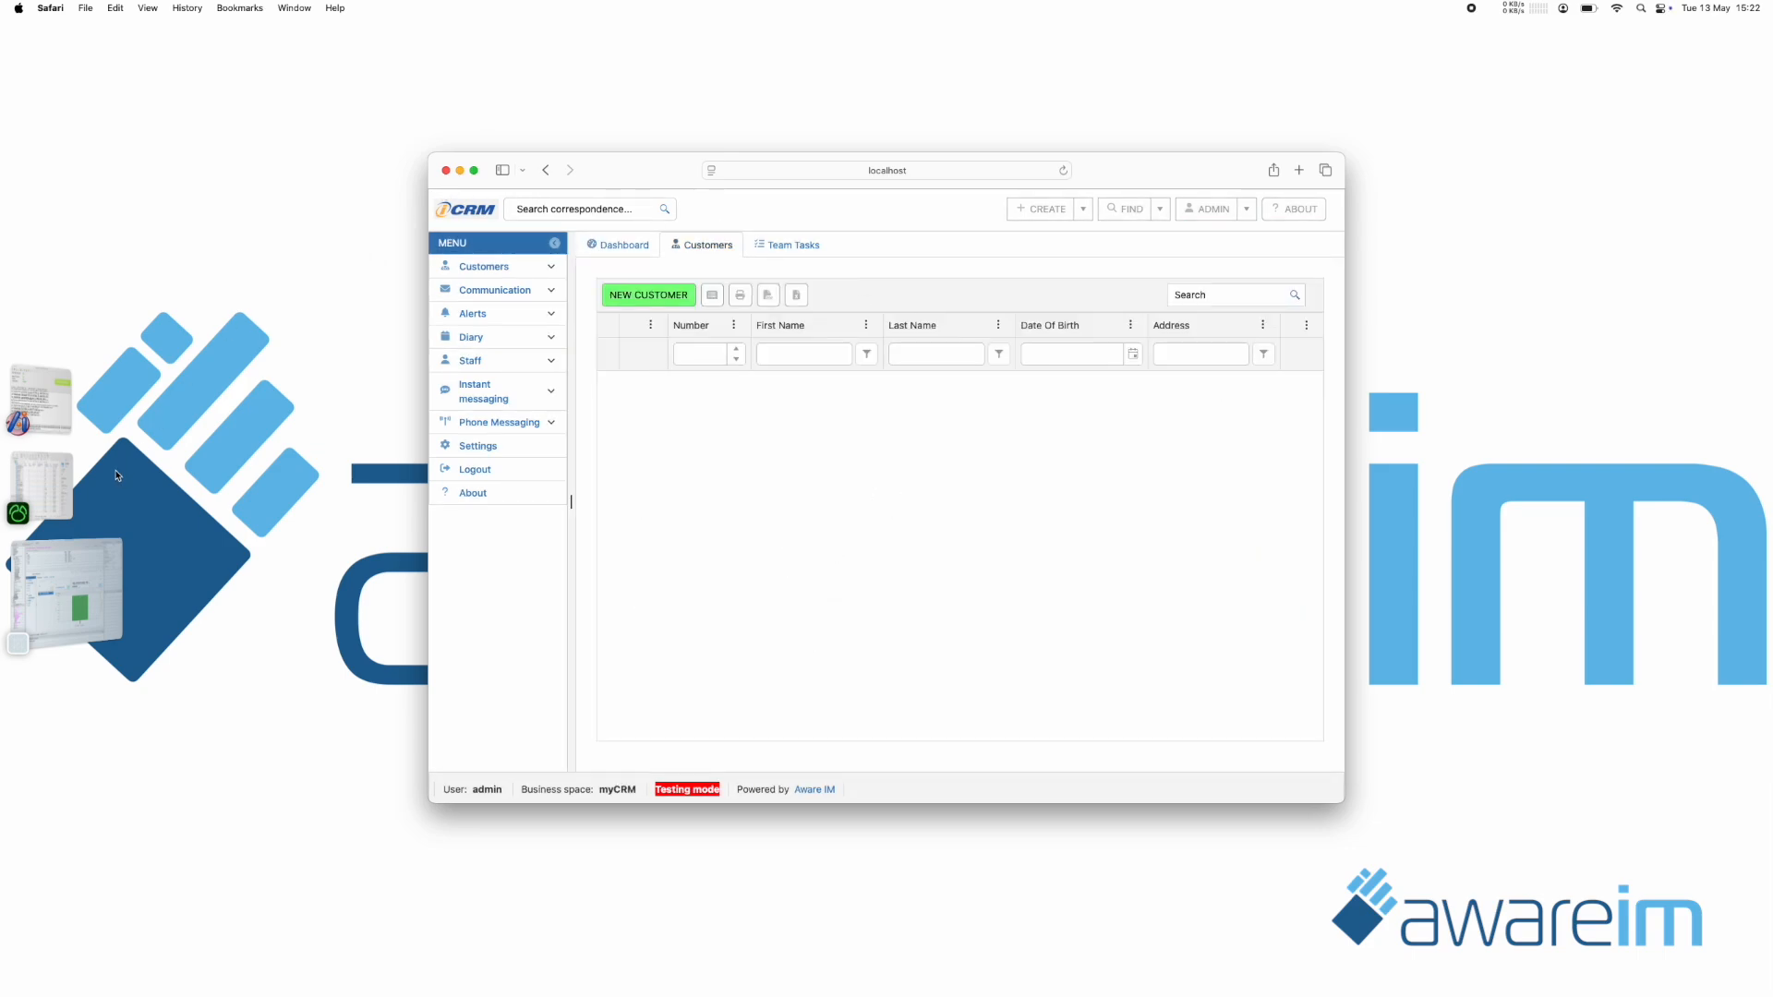
Switch to the Aware IM Configuration Tool and start a data export for version 1.1 of the CRM2 business space.
click(66, 591)
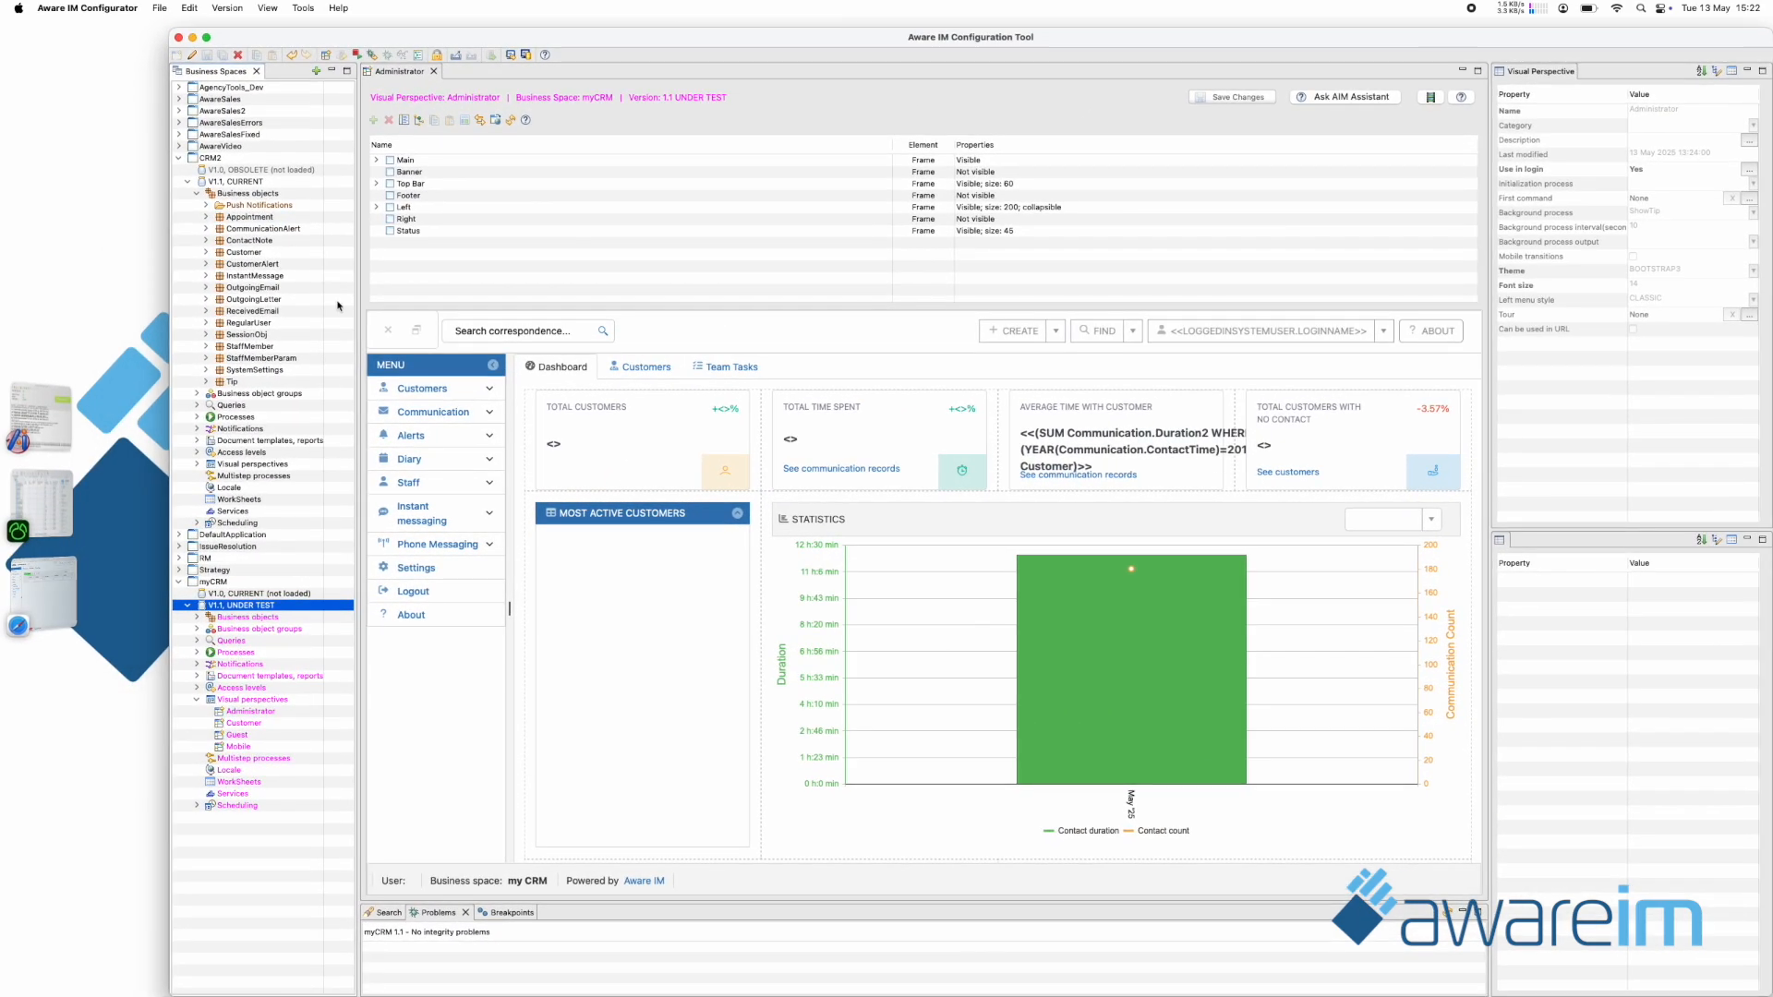
click(245, 182)
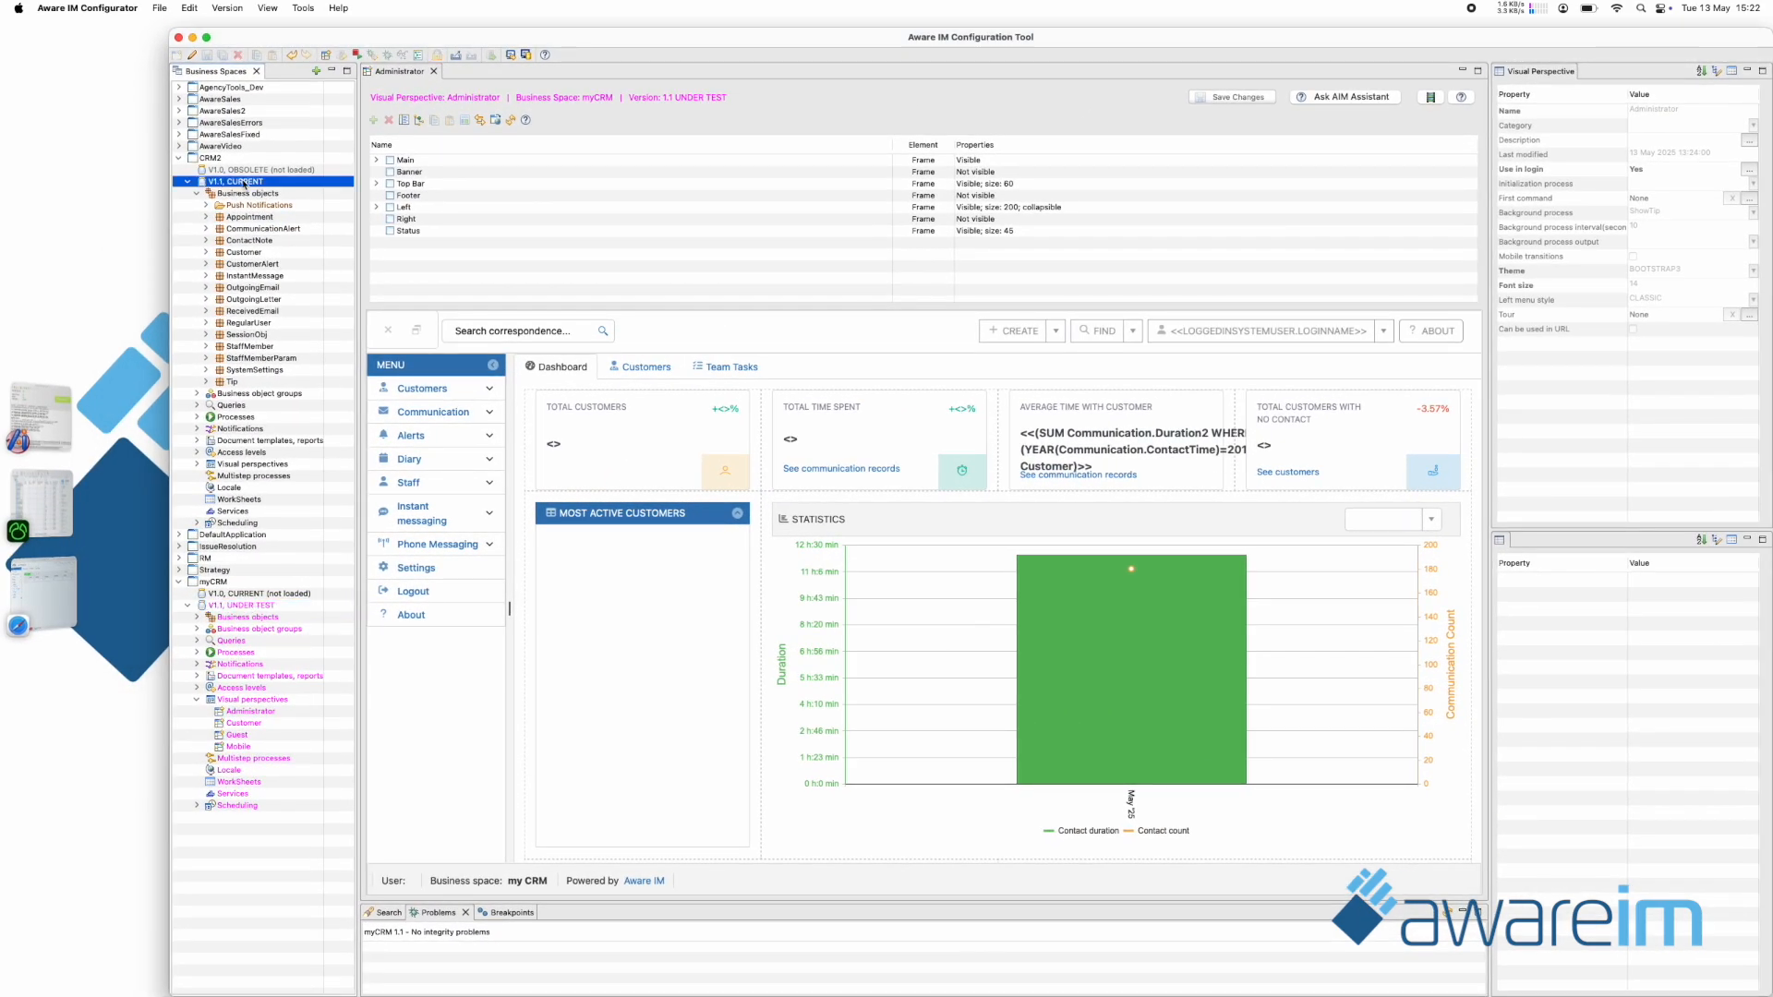
click(160, 9)
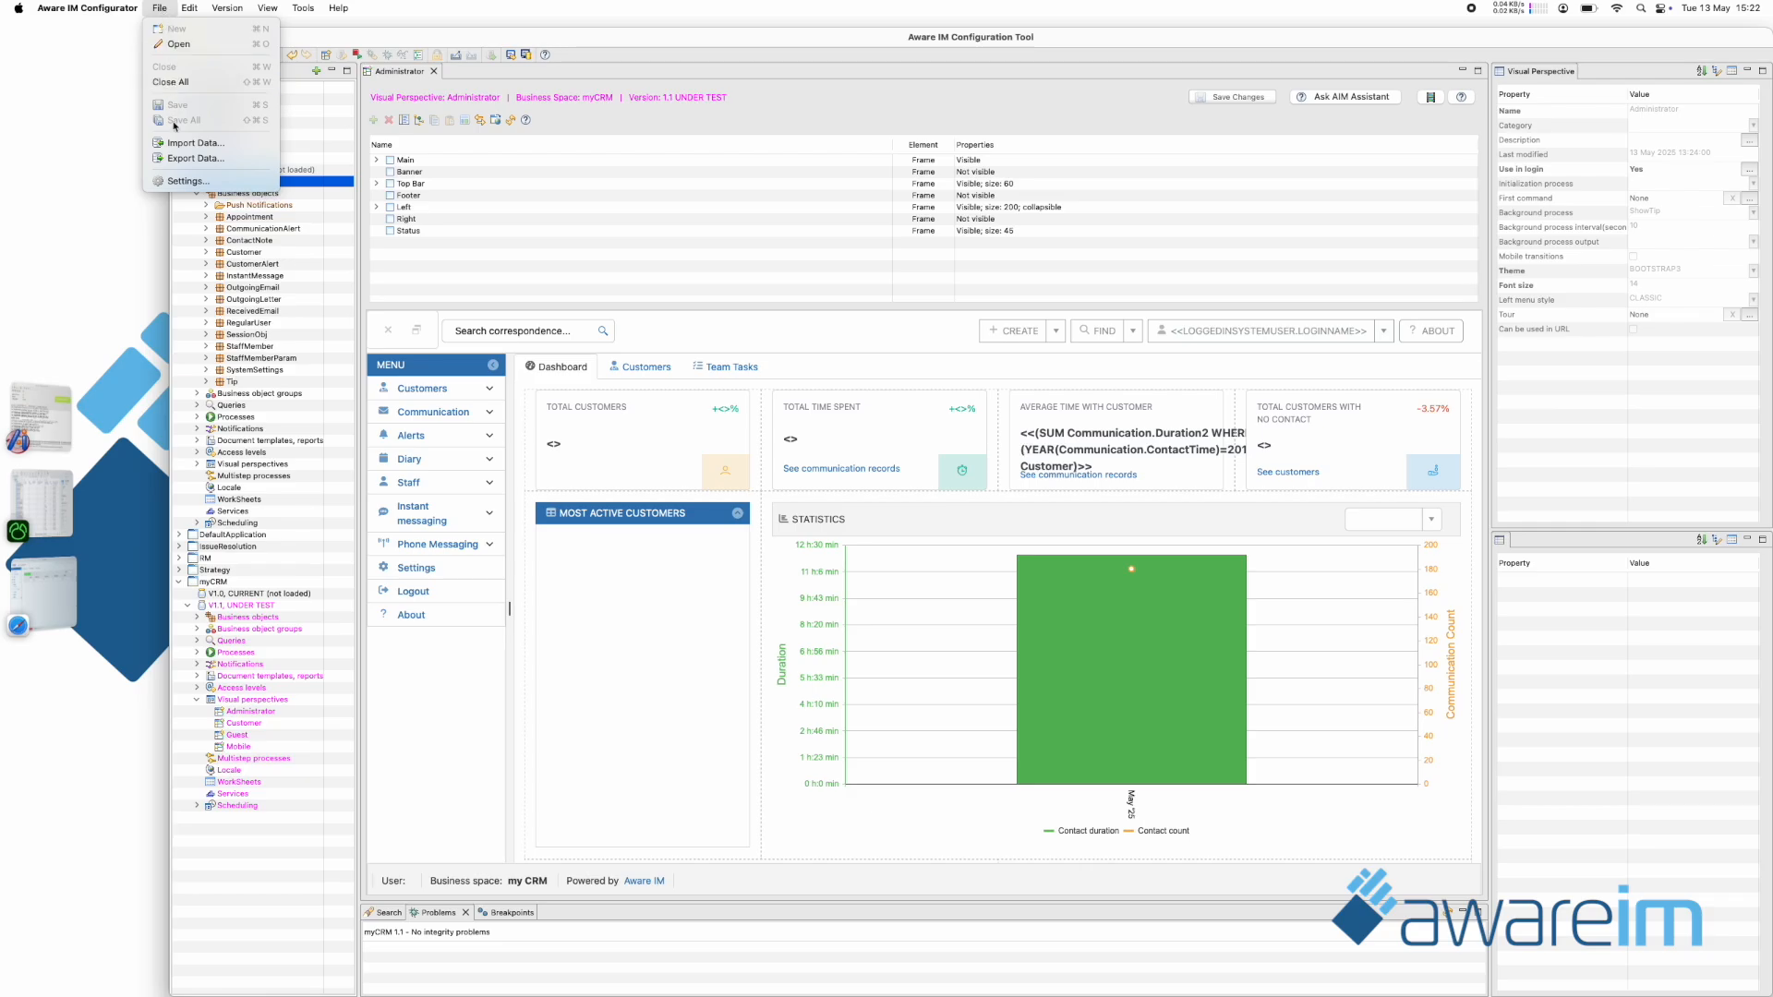
click(179, 159)
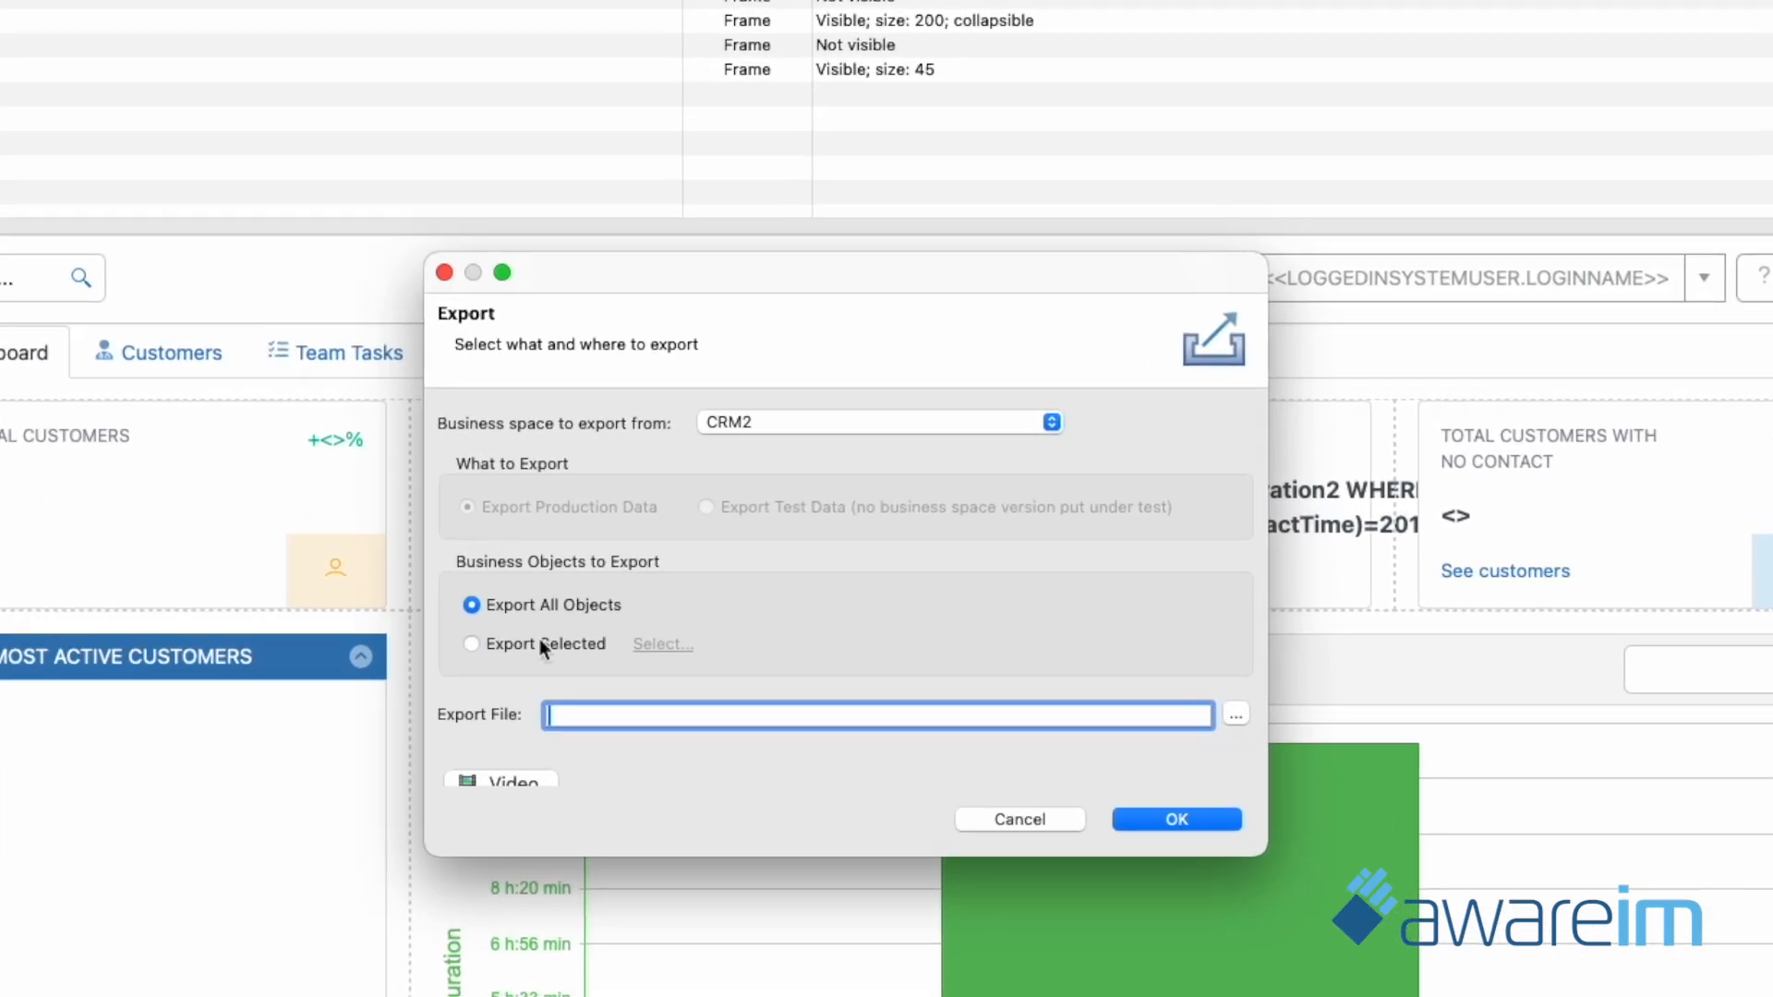
Review the business objects offered for a selective export, cancel the selection and return to exporting all objects.
click(490, 646)
click(659, 646)
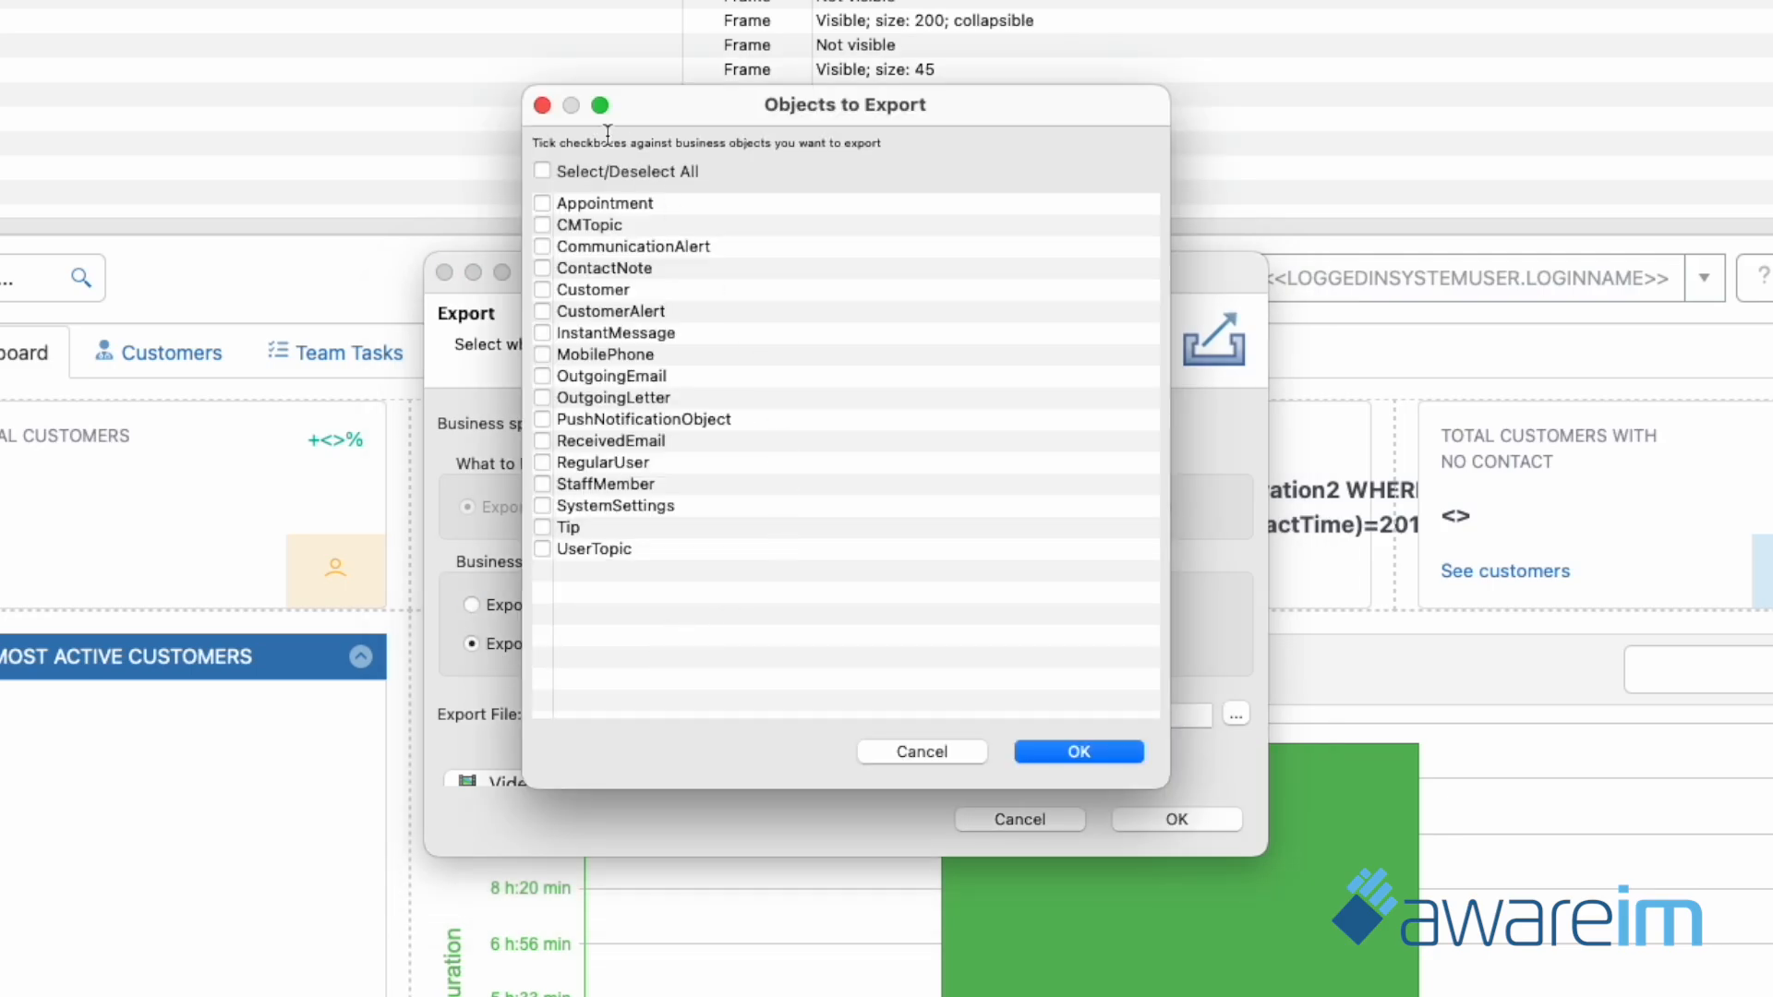
click(930, 749)
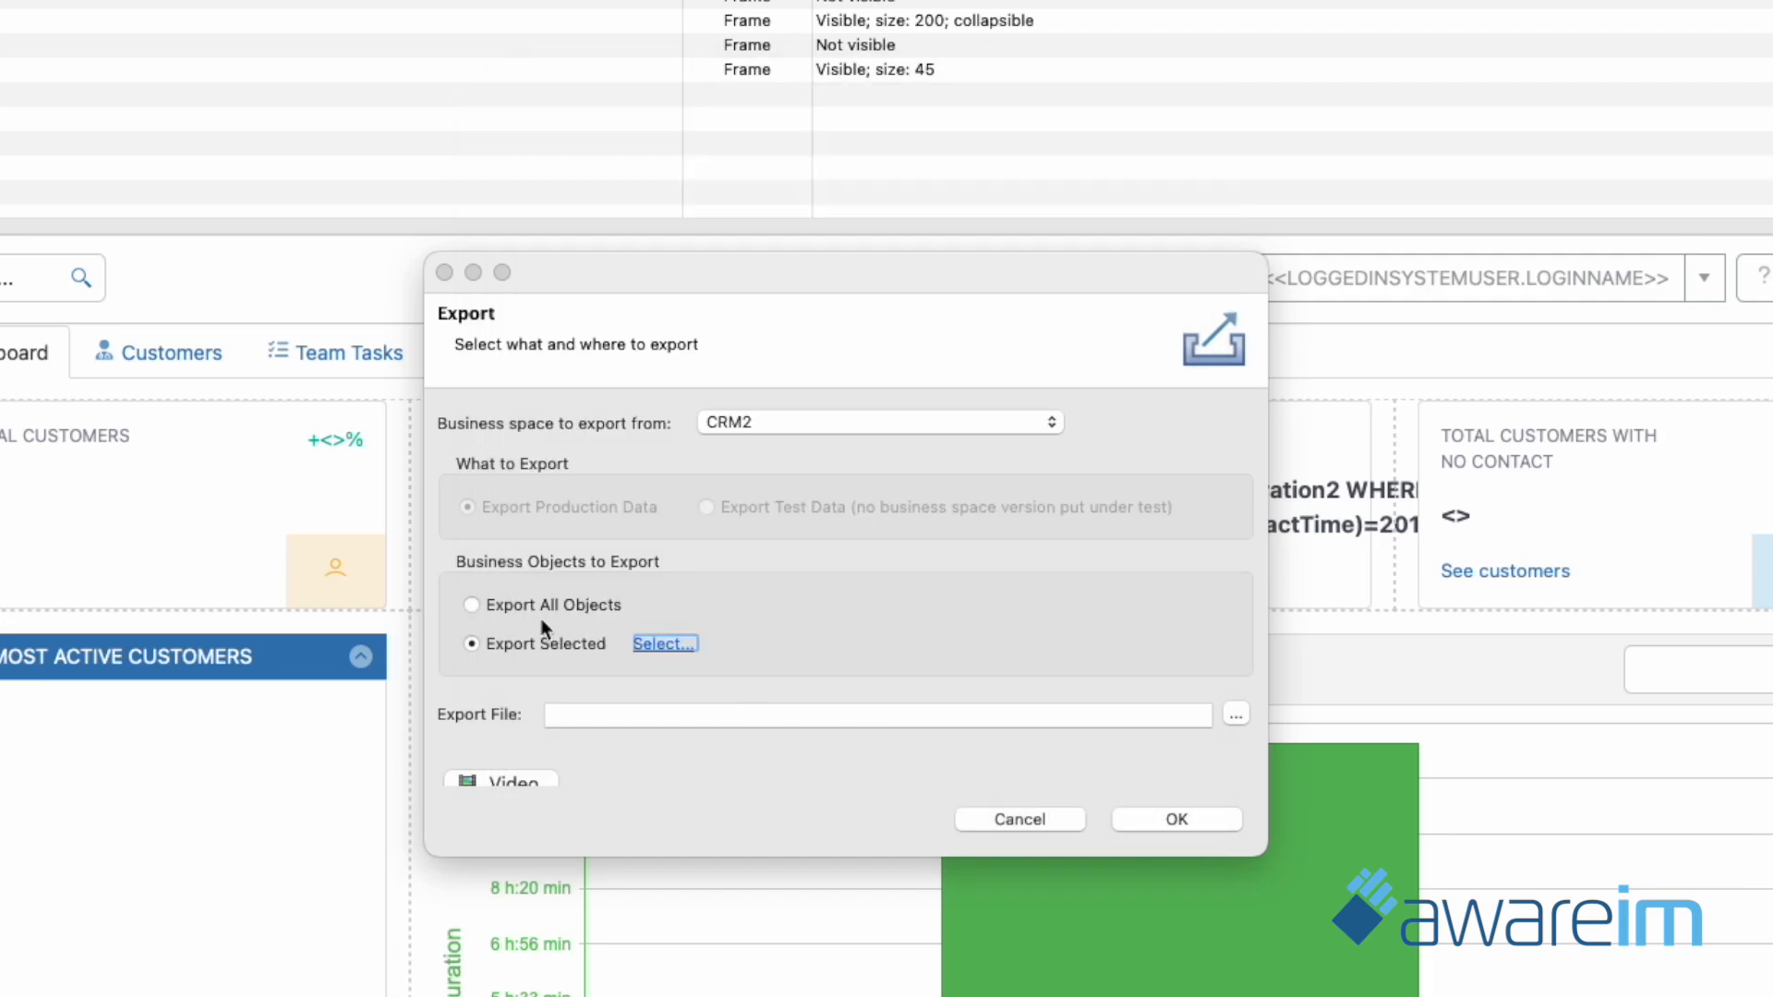
click(472, 607)
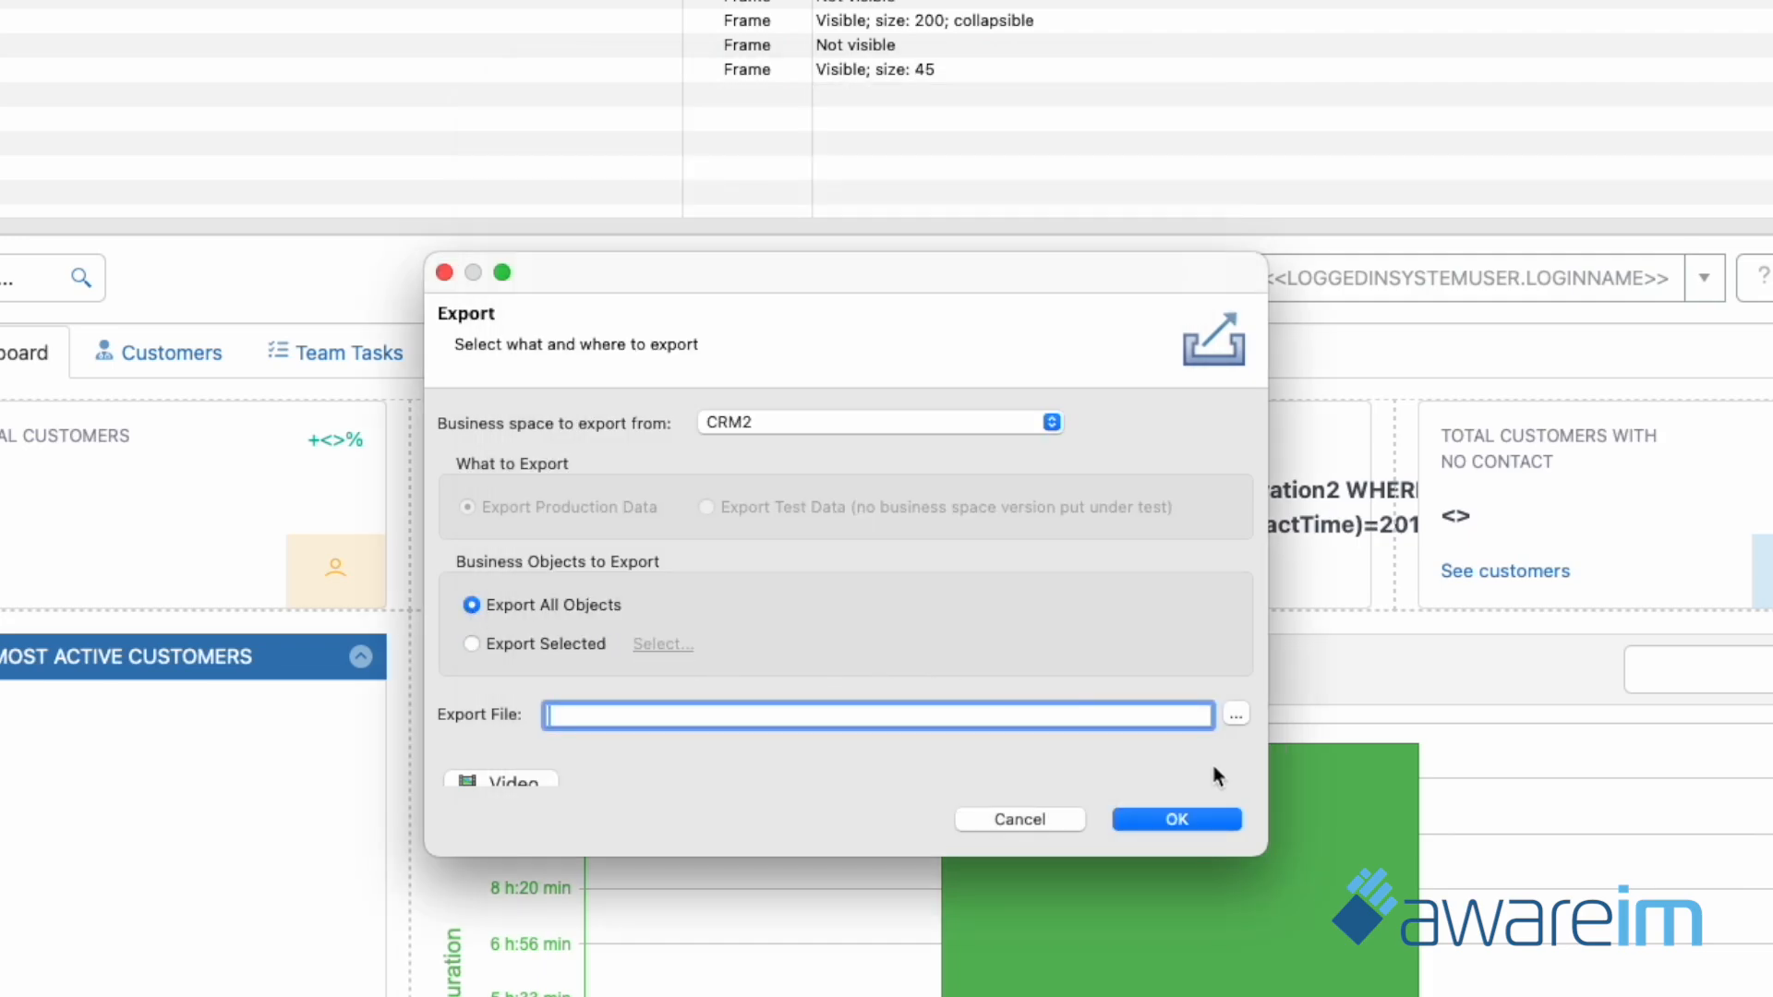
Export all CRM2 production data to the file CRM2.zip in the Documents folder.
click(1236, 717)
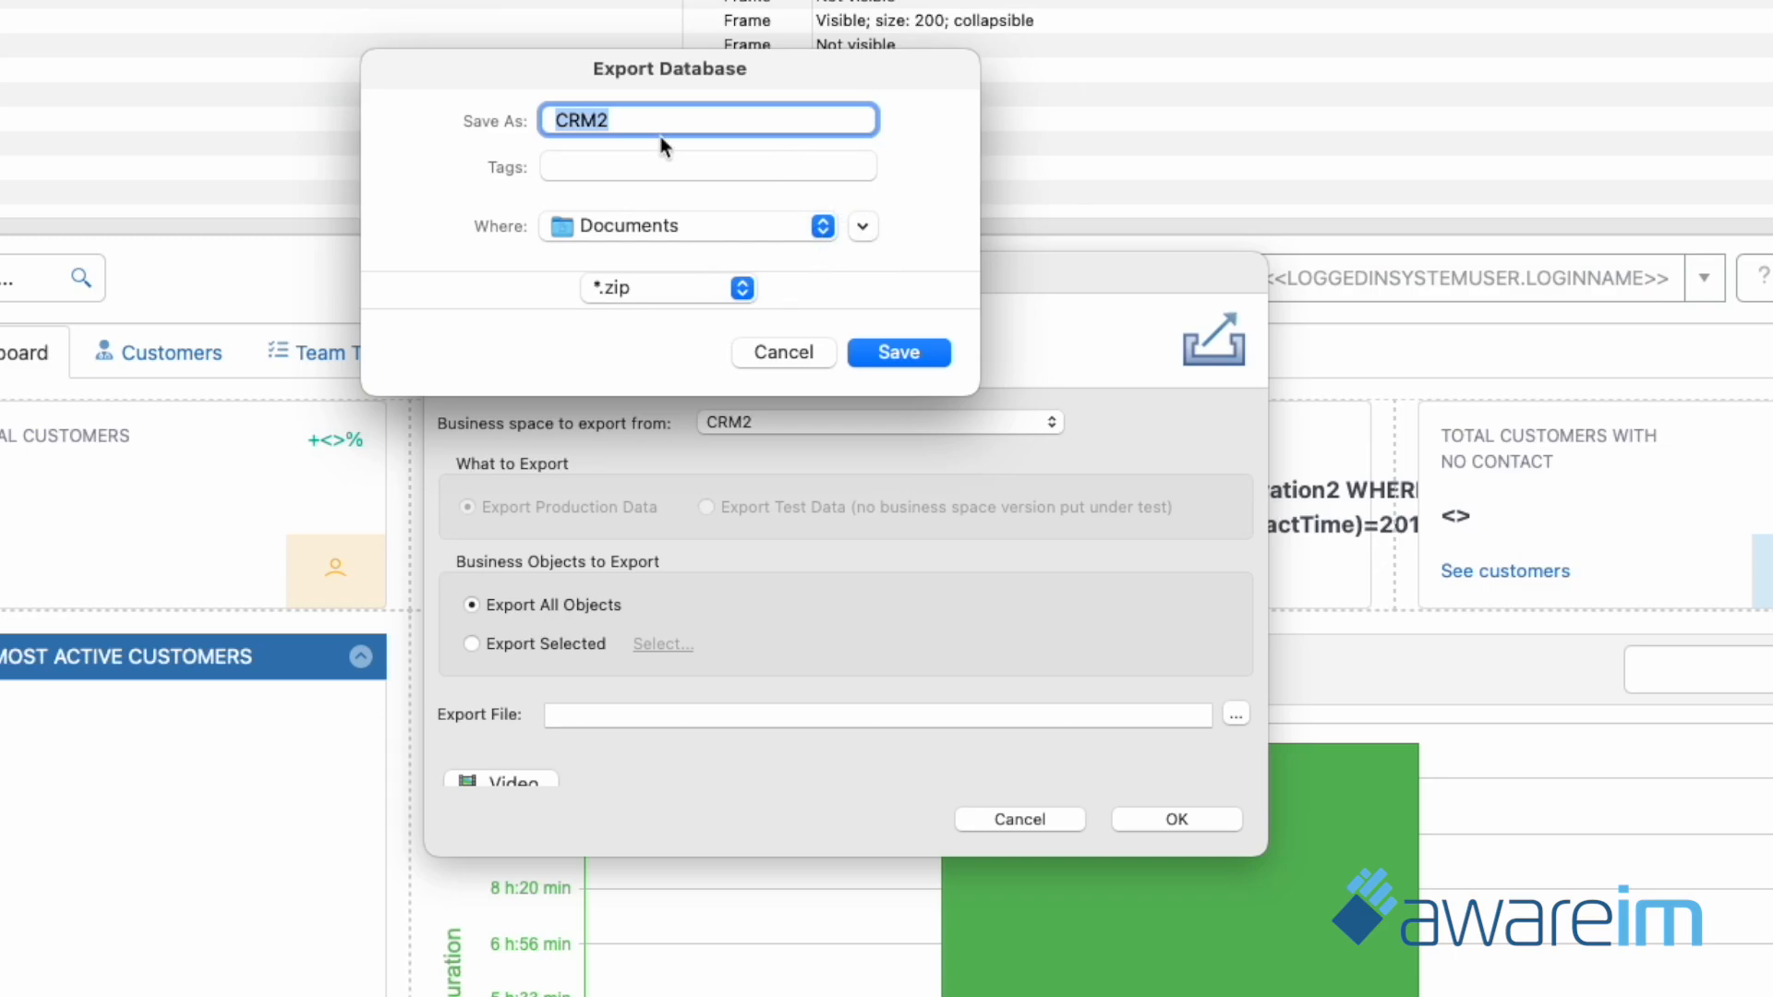
click(897, 352)
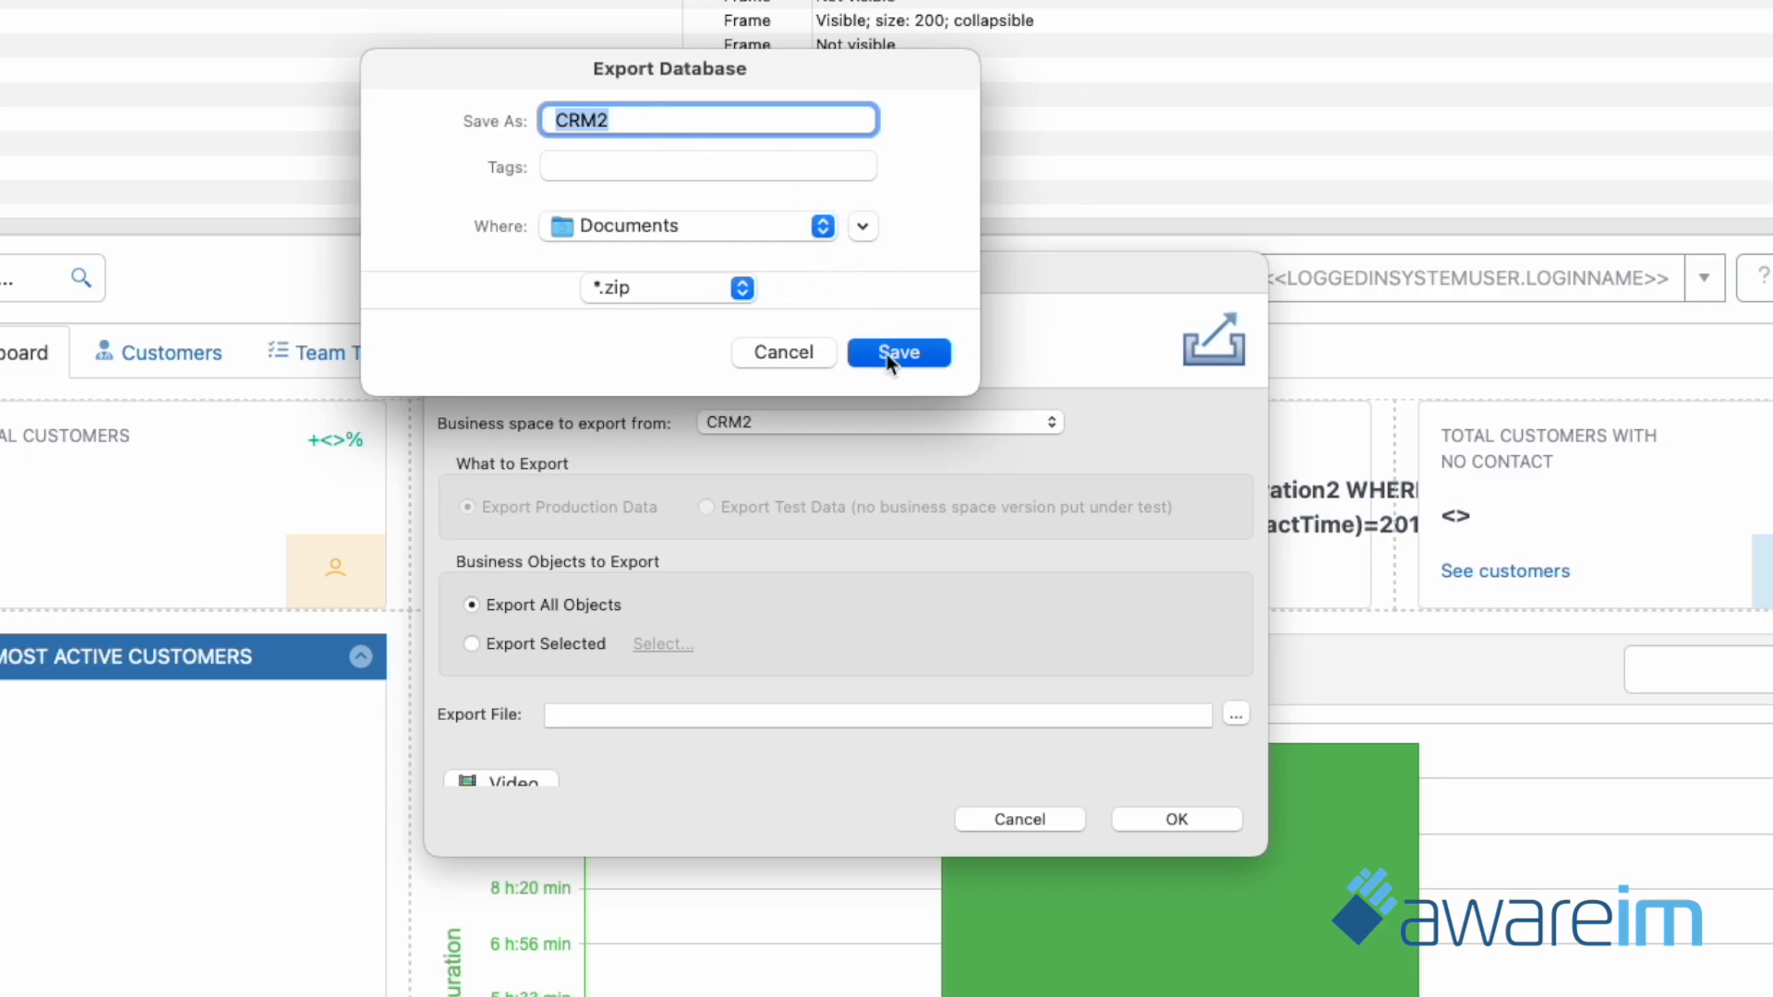
click(1177, 820)
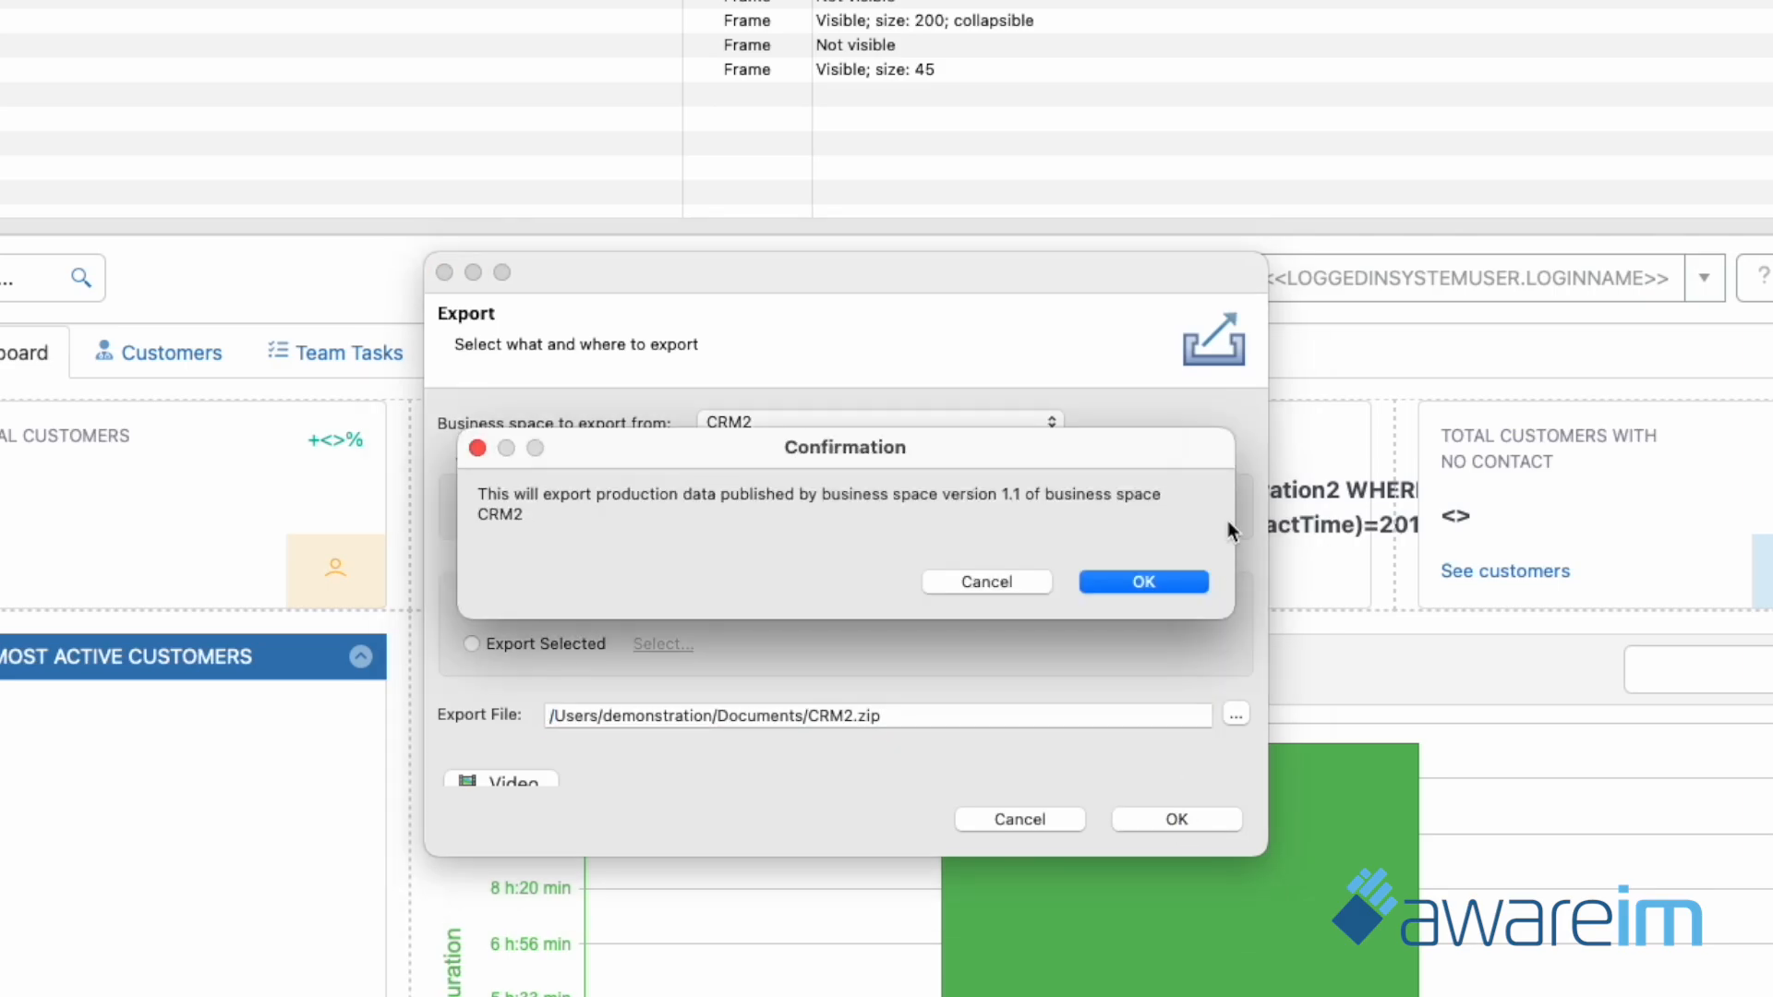
click(1160, 579)
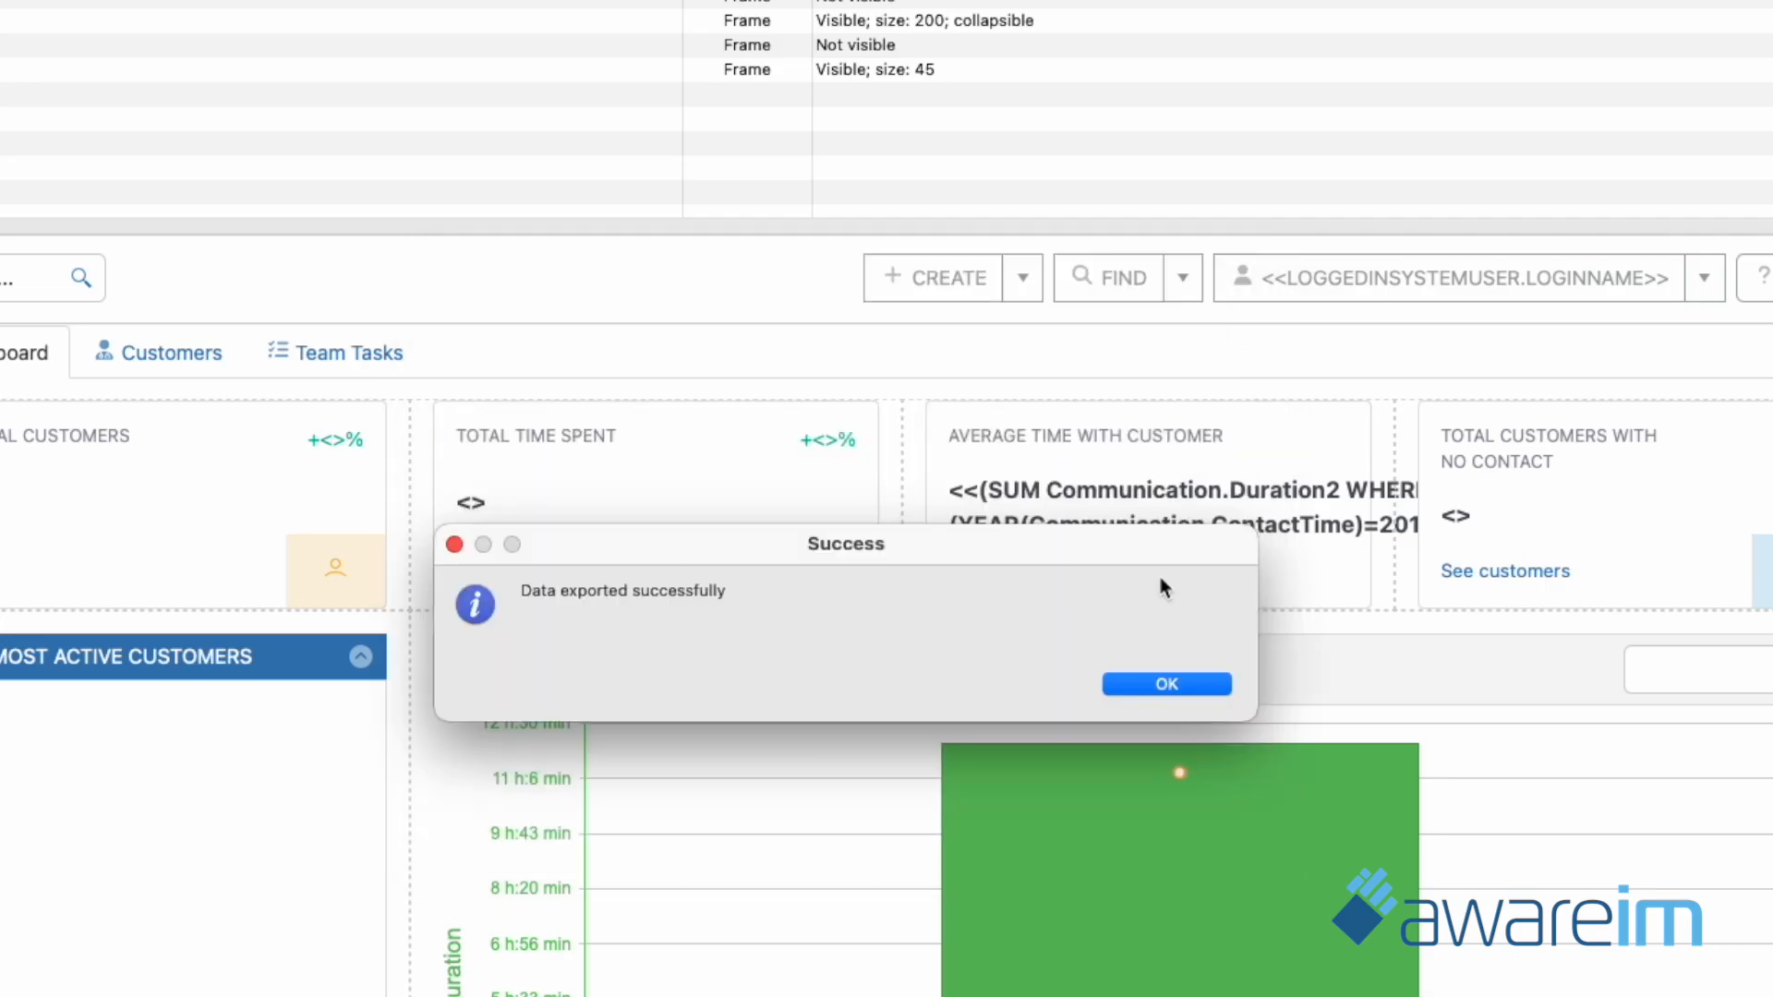
click(1165, 683)
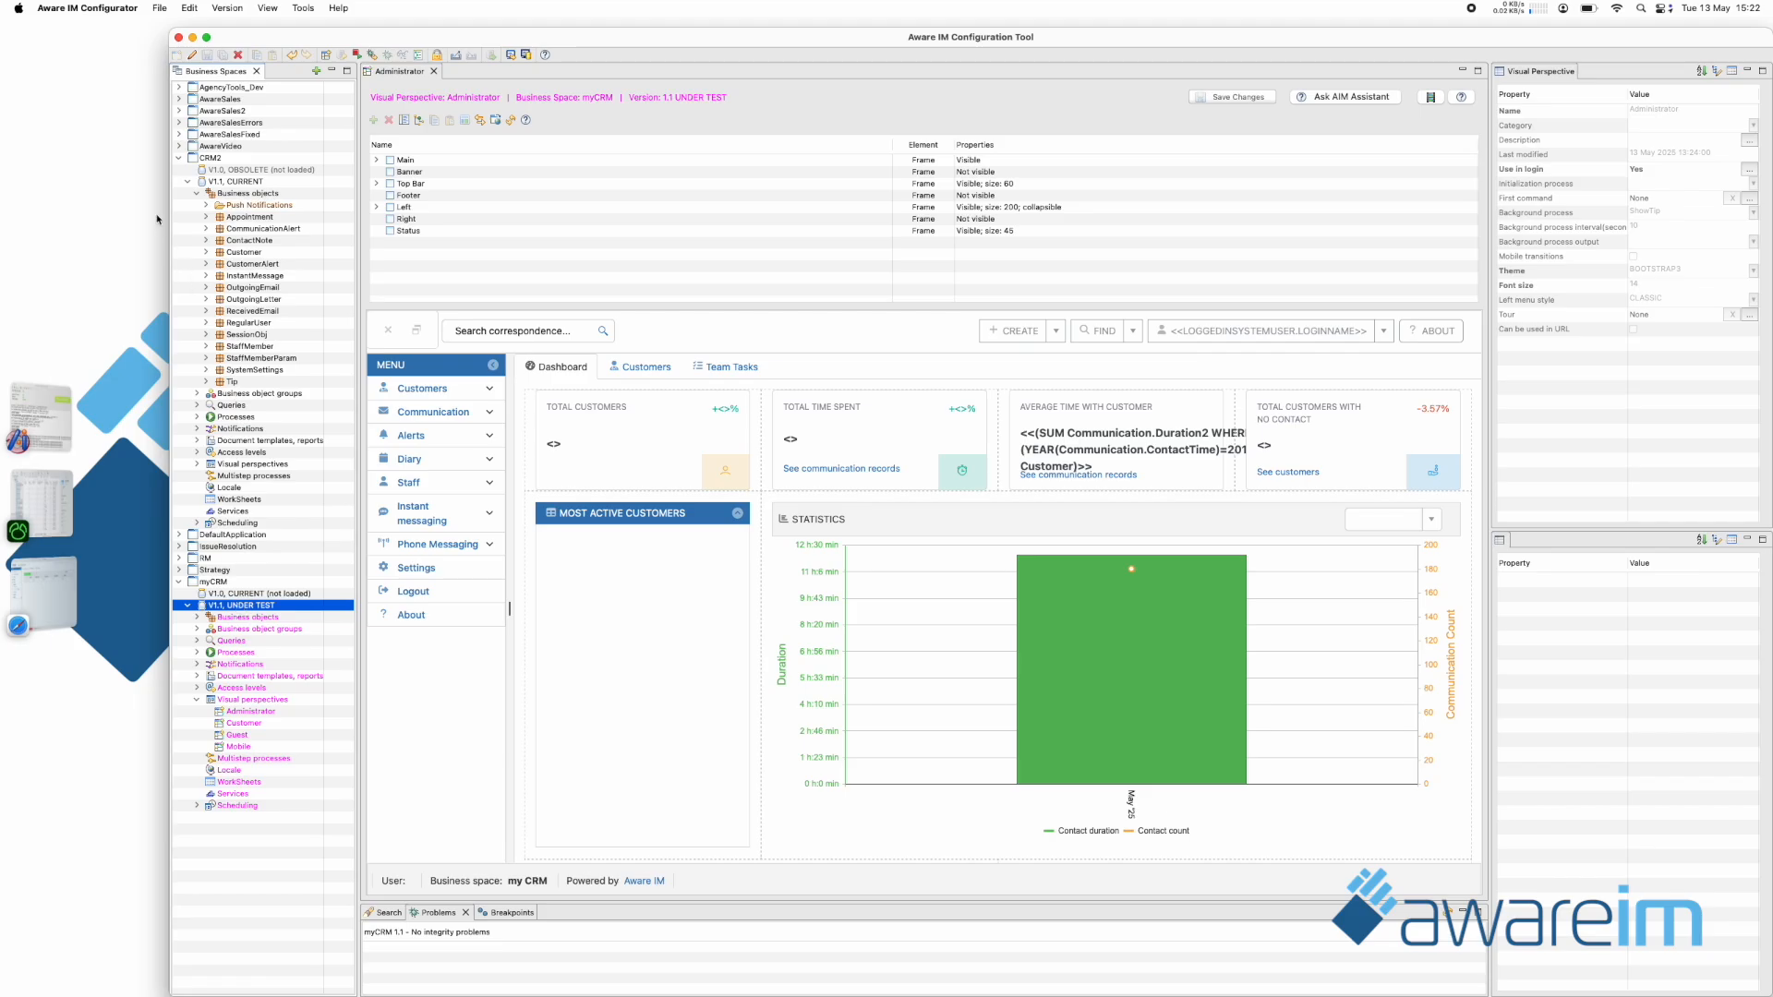
Set up a data import into the test data of myCRM, using CRM2.zip from the Documents folder.
click(159, 7)
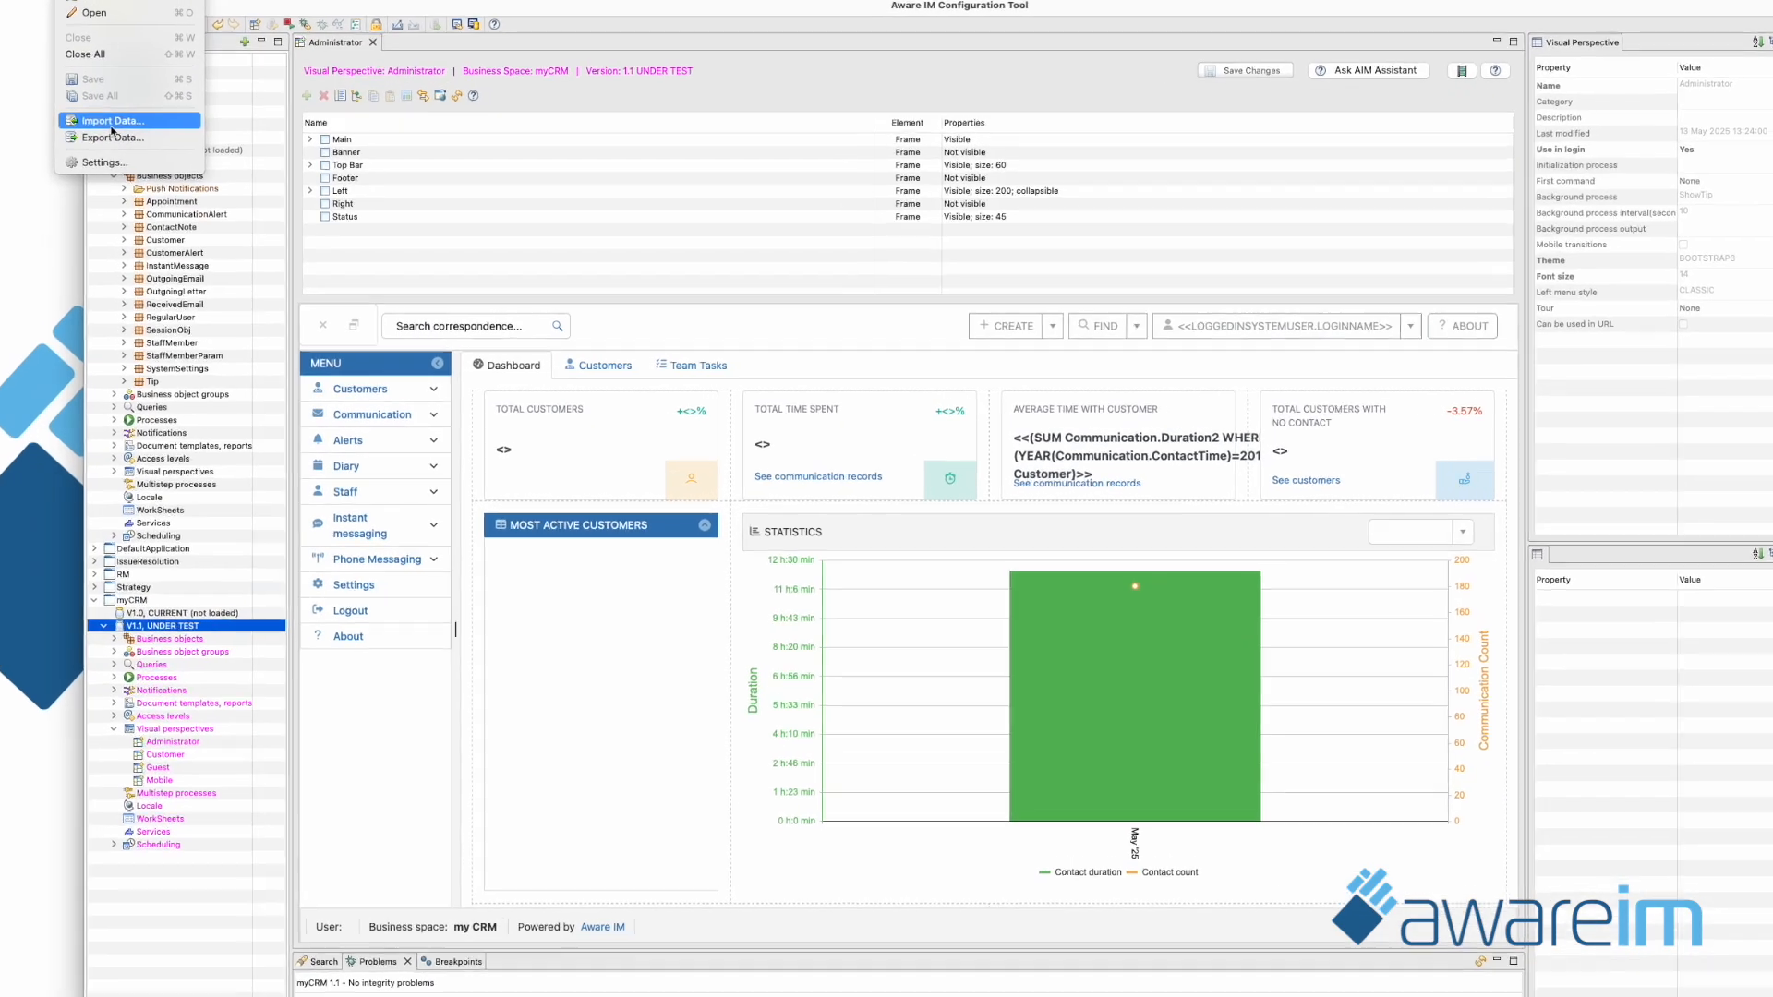
click(188, 142)
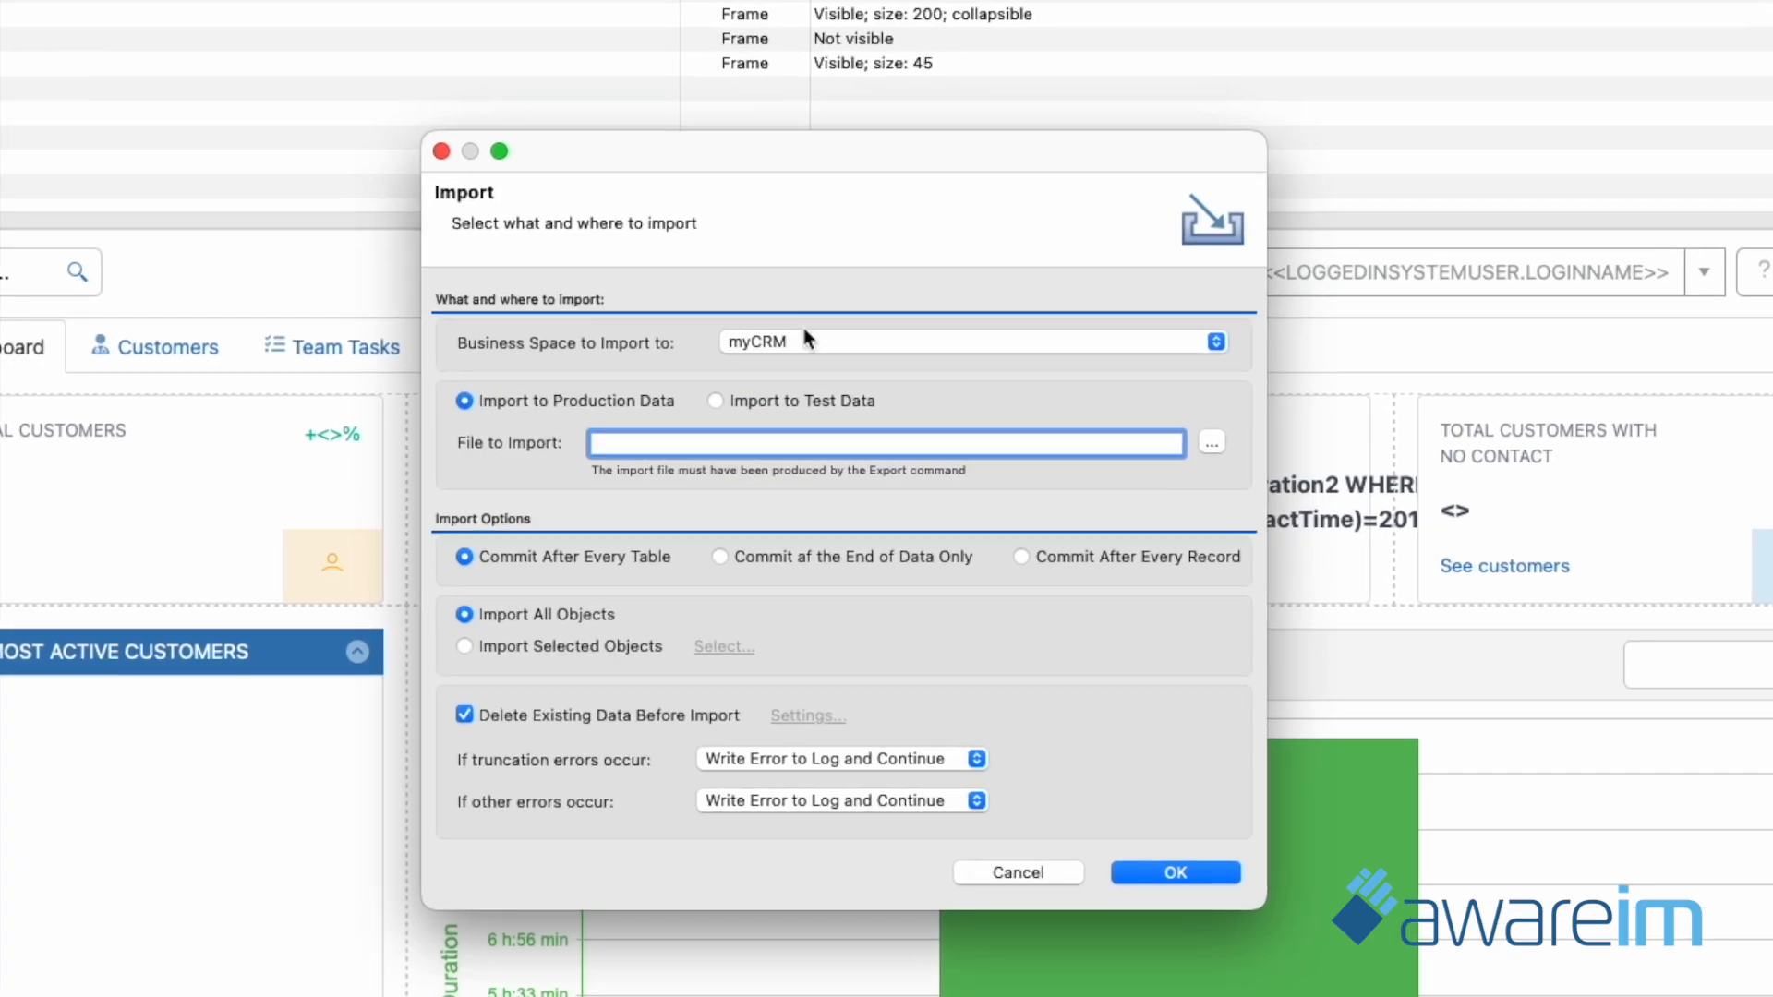
click(716, 401)
click(1210, 443)
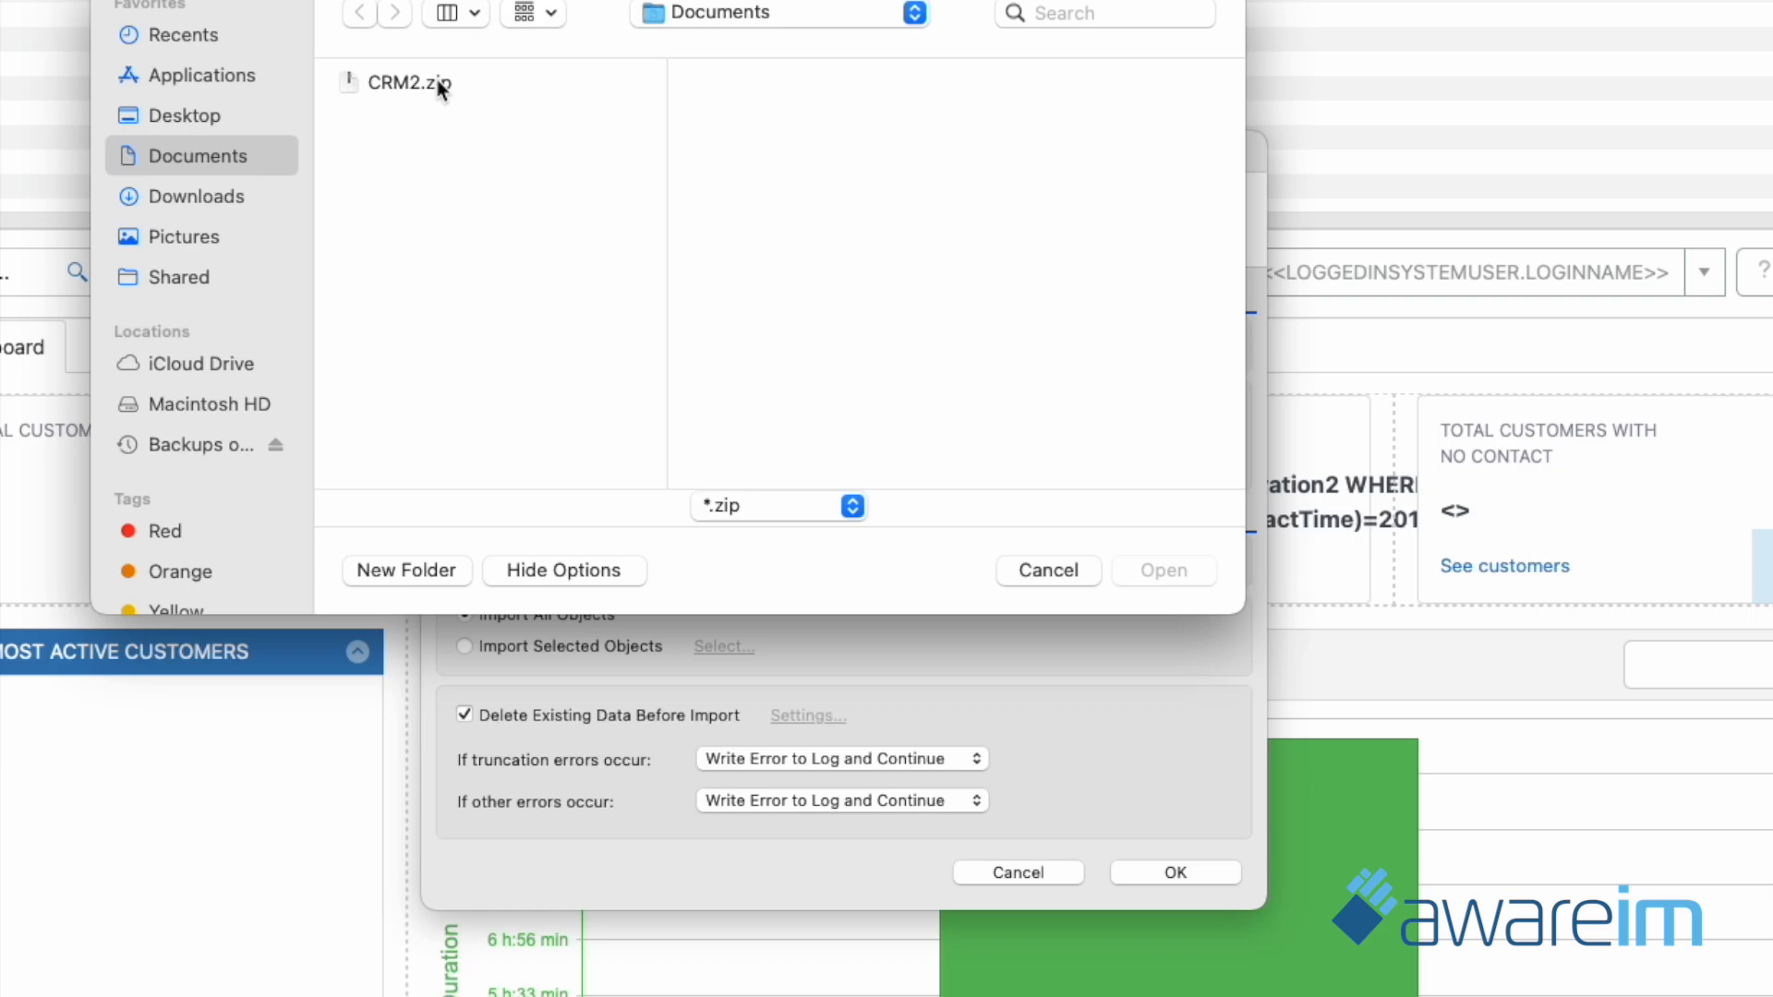
click(435, 81)
click(1183, 578)
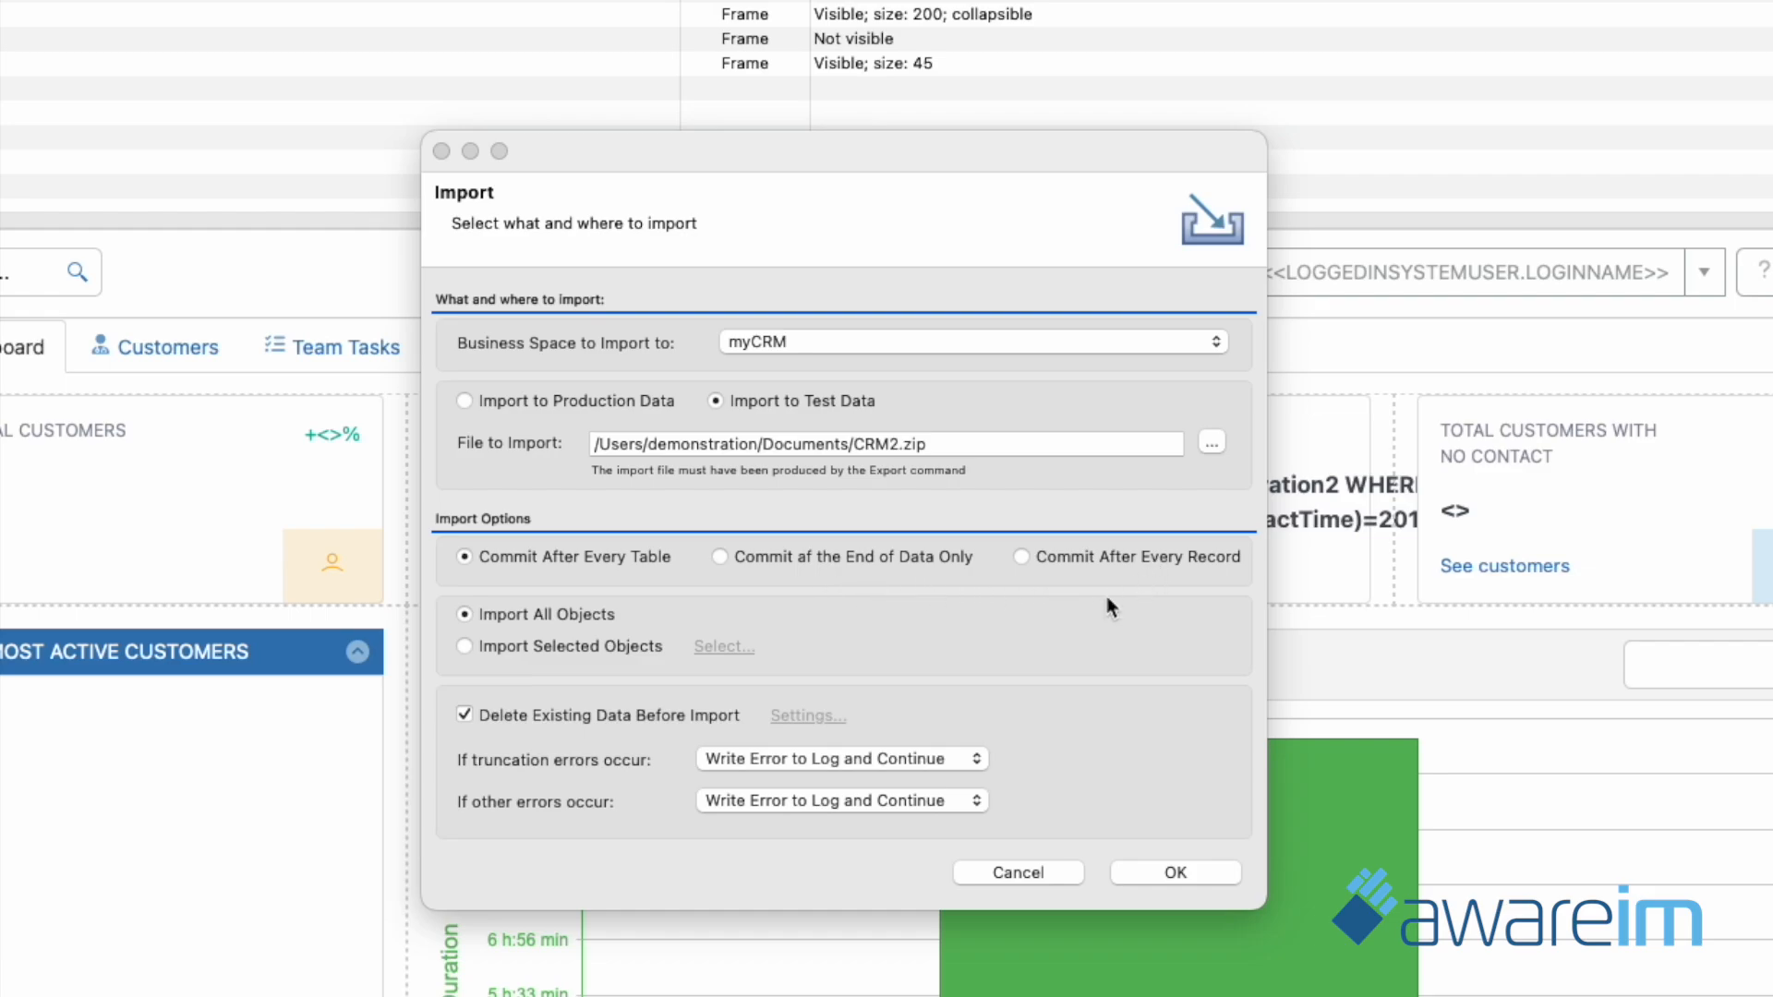
Review the business objects offered for a selective import, cancel the selection and return to importing all objects.
click(463, 647)
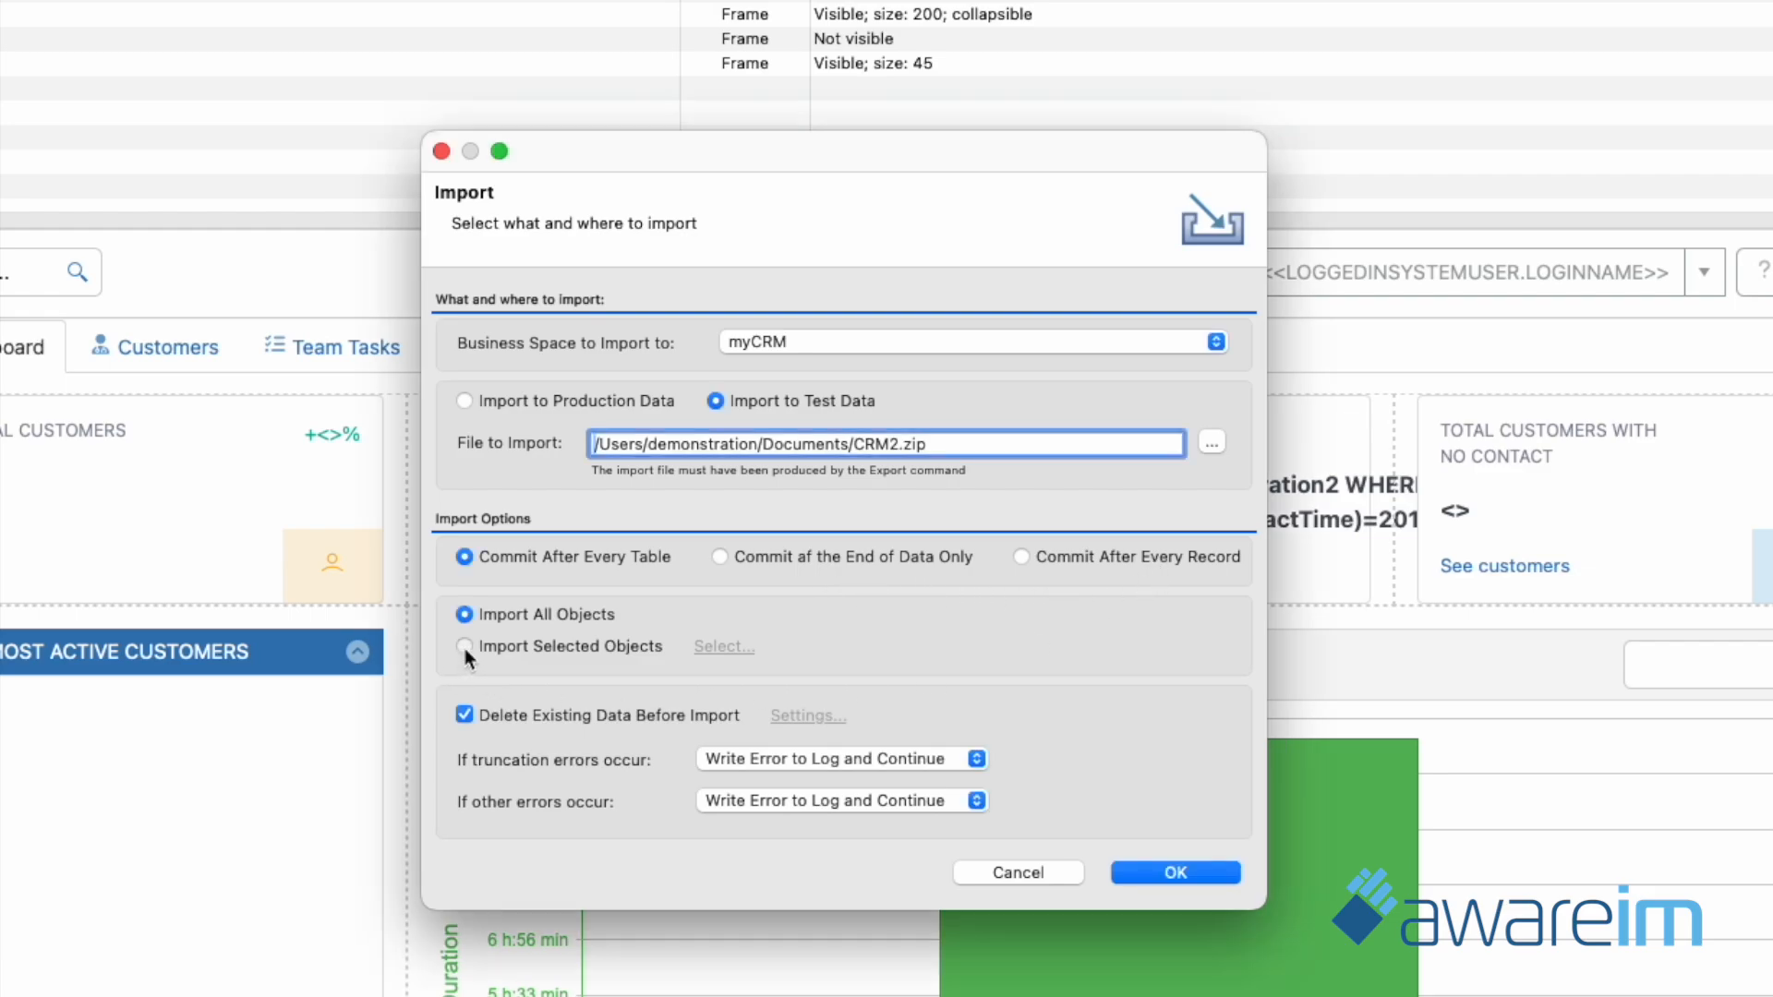
click(724, 646)
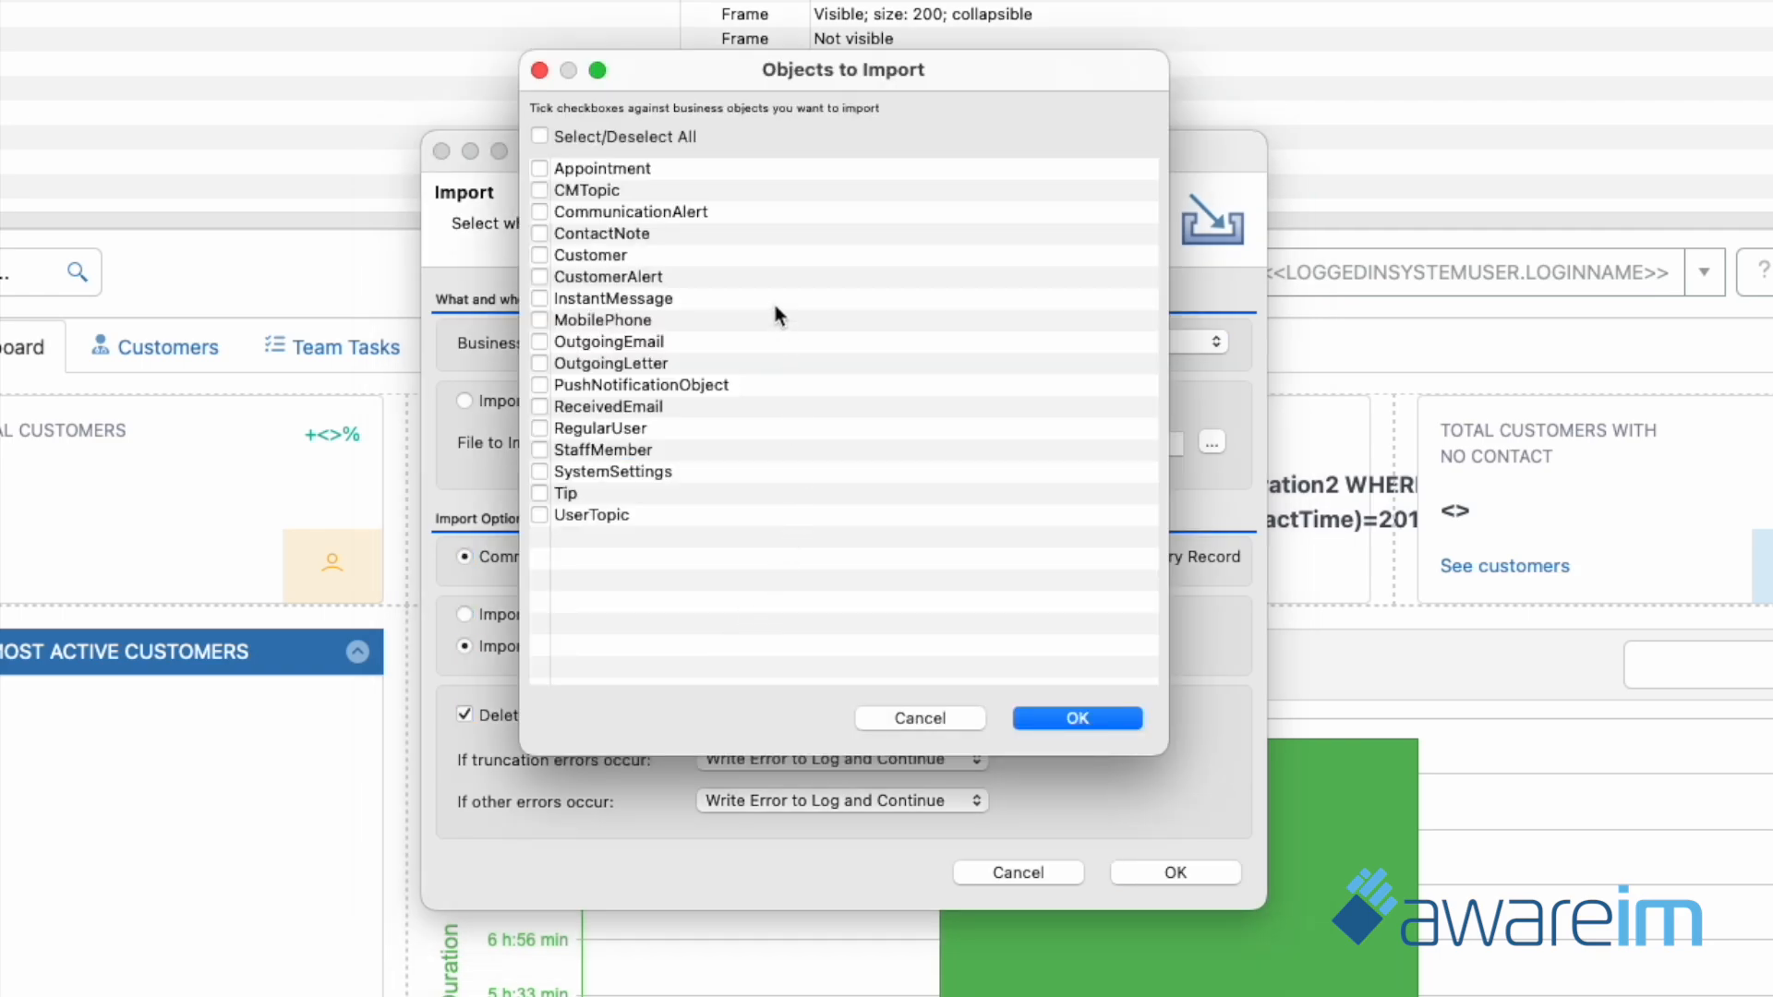
click(933, 717)
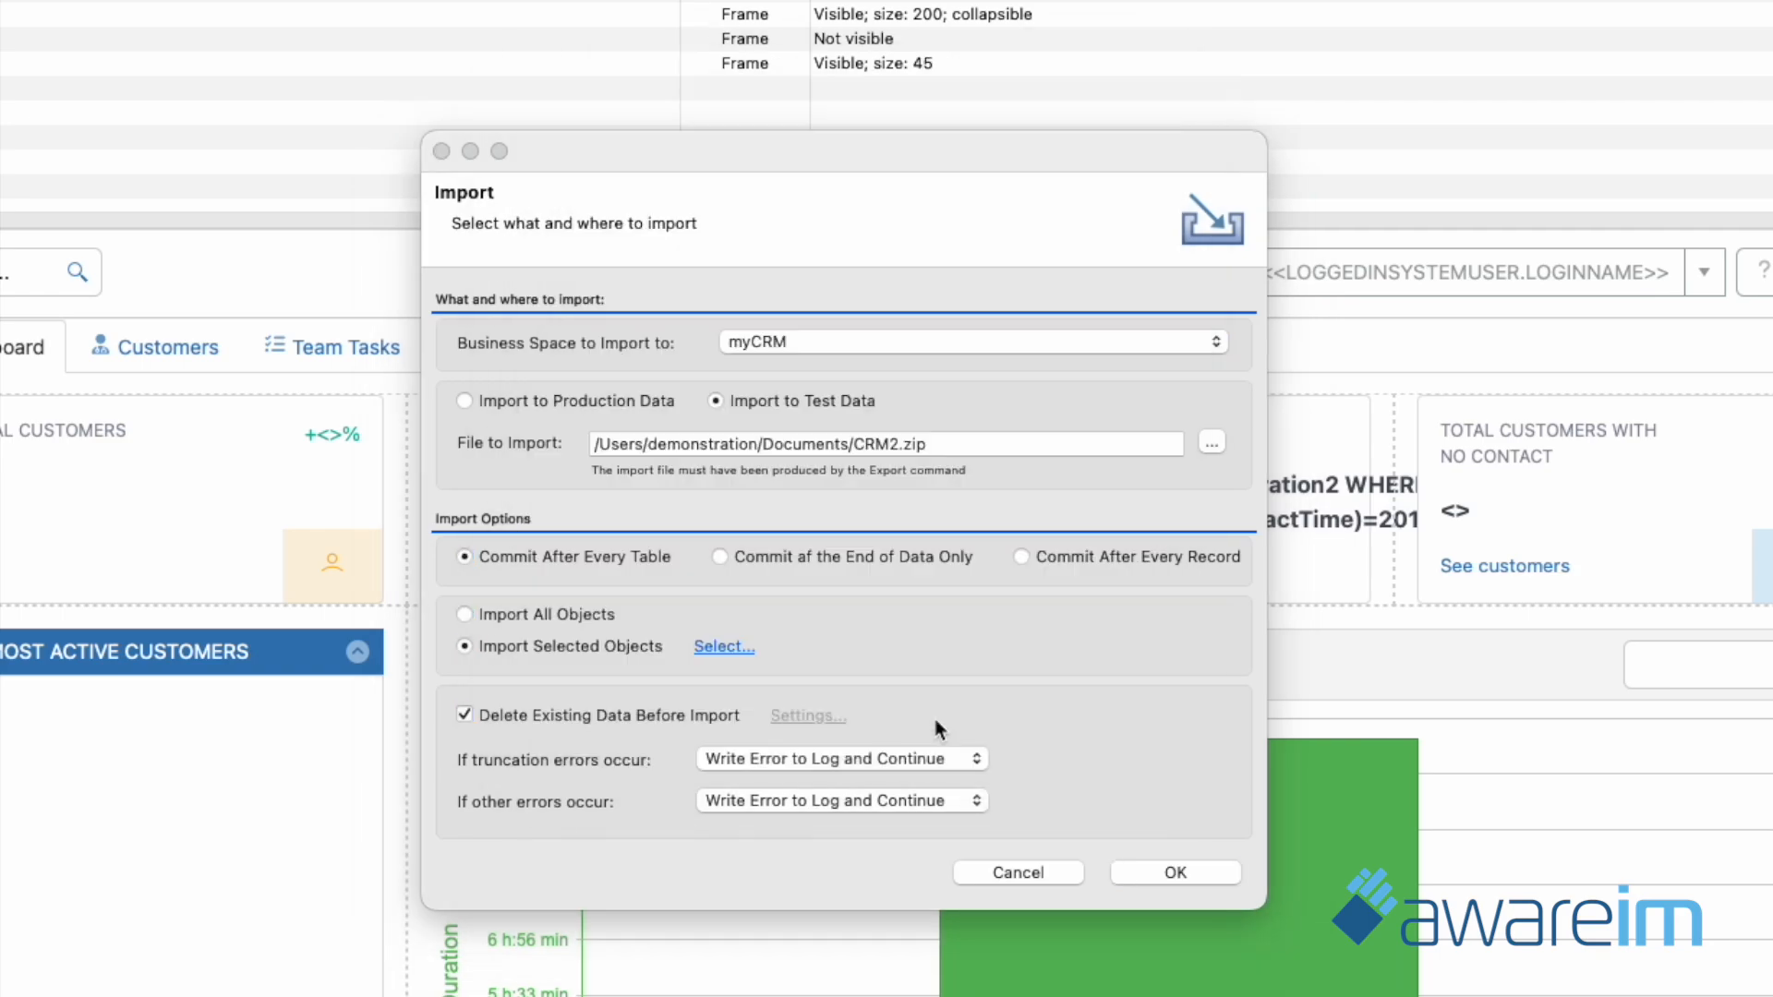
click(468, 614)
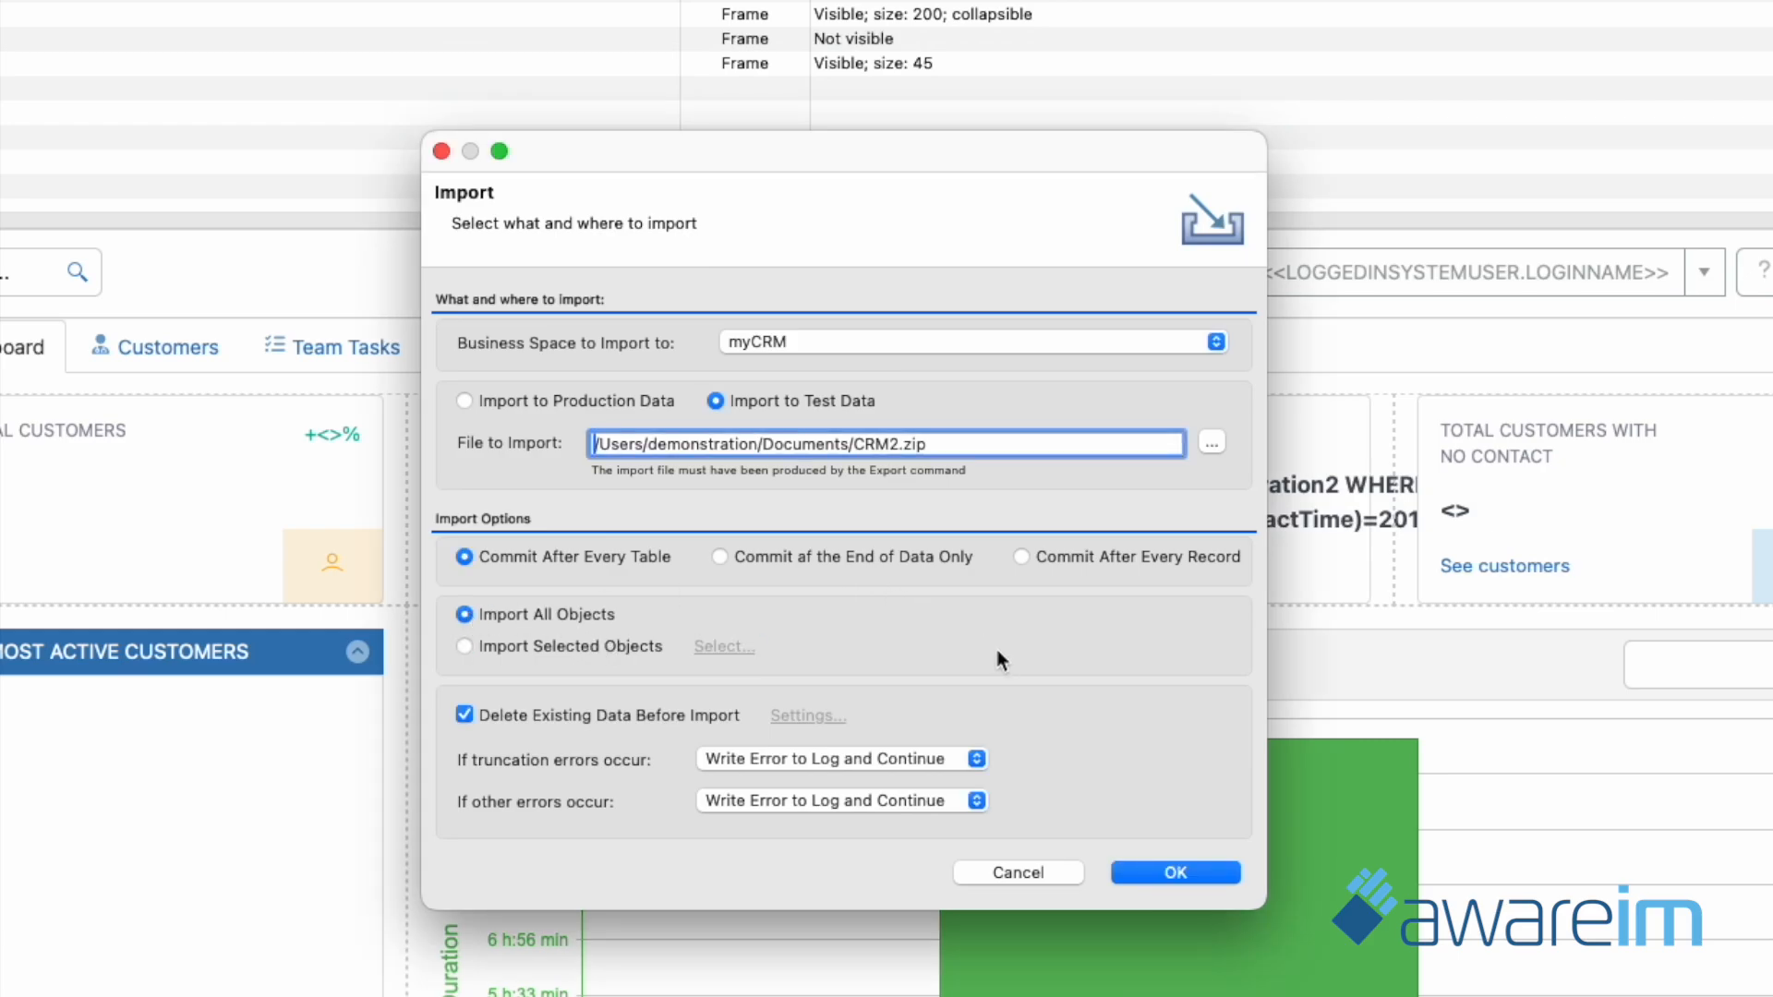
Run the import into myCRM test mode, setting the business space mismatch issue to Ignore.
click(1199, 874)
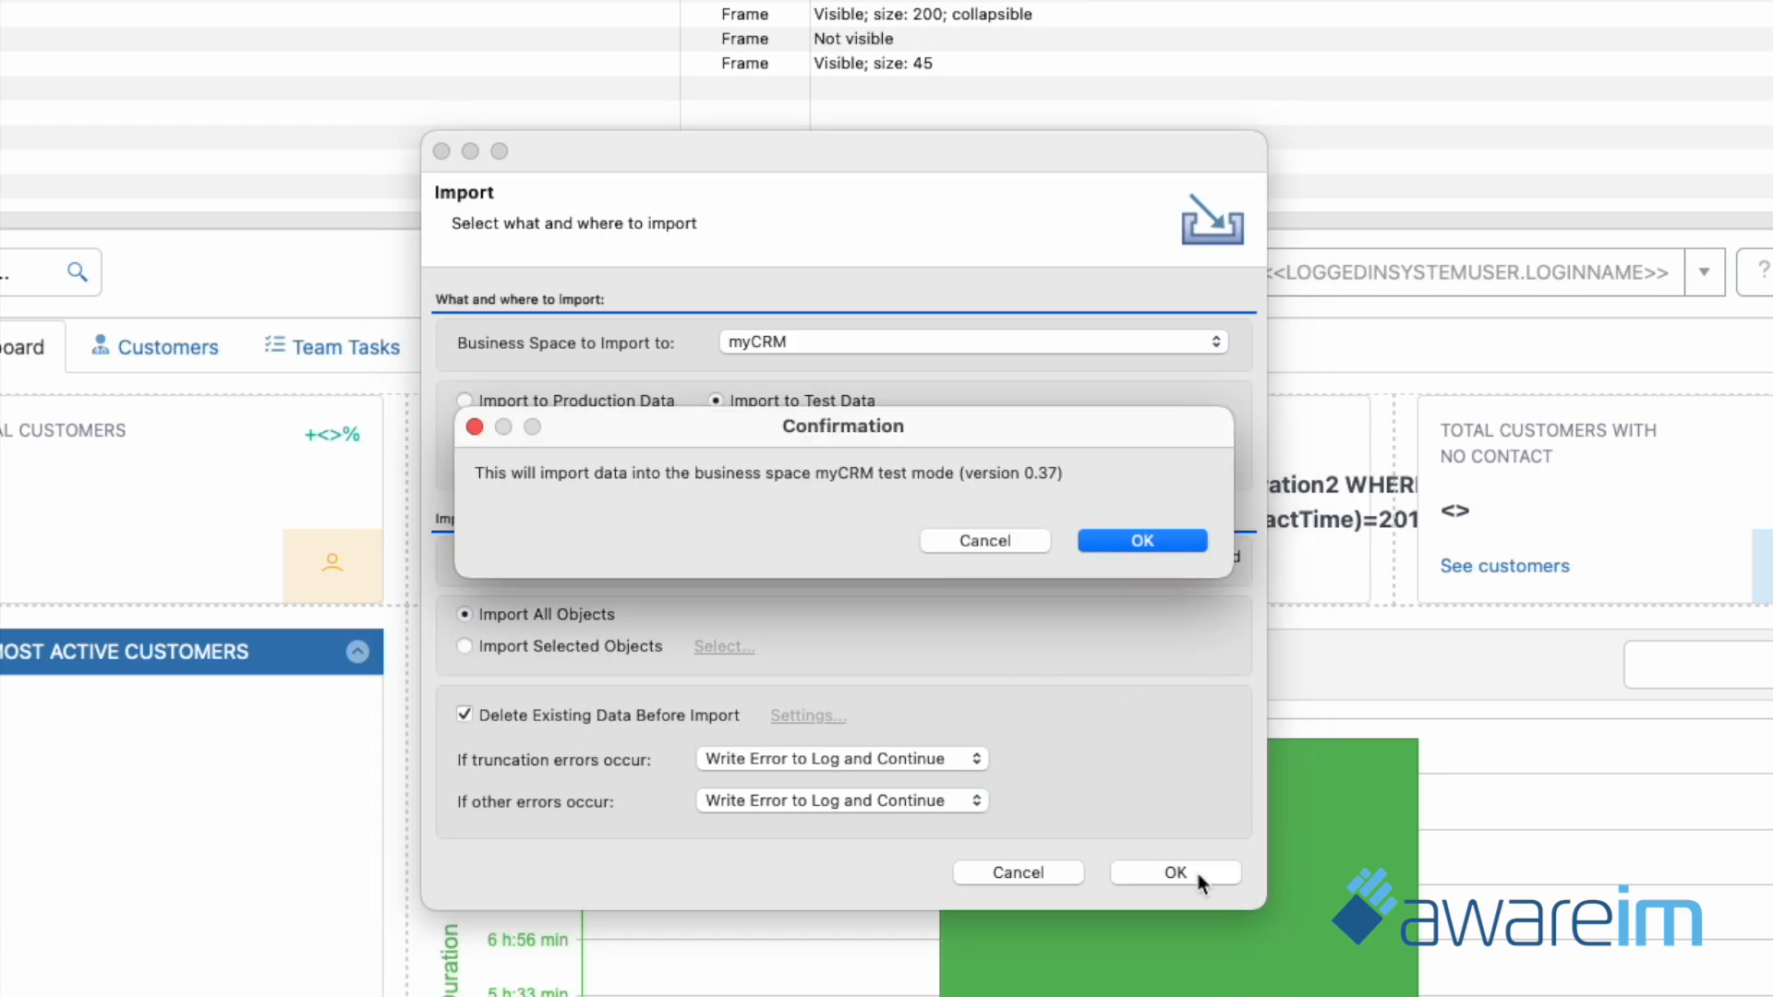
click(1171, 534)
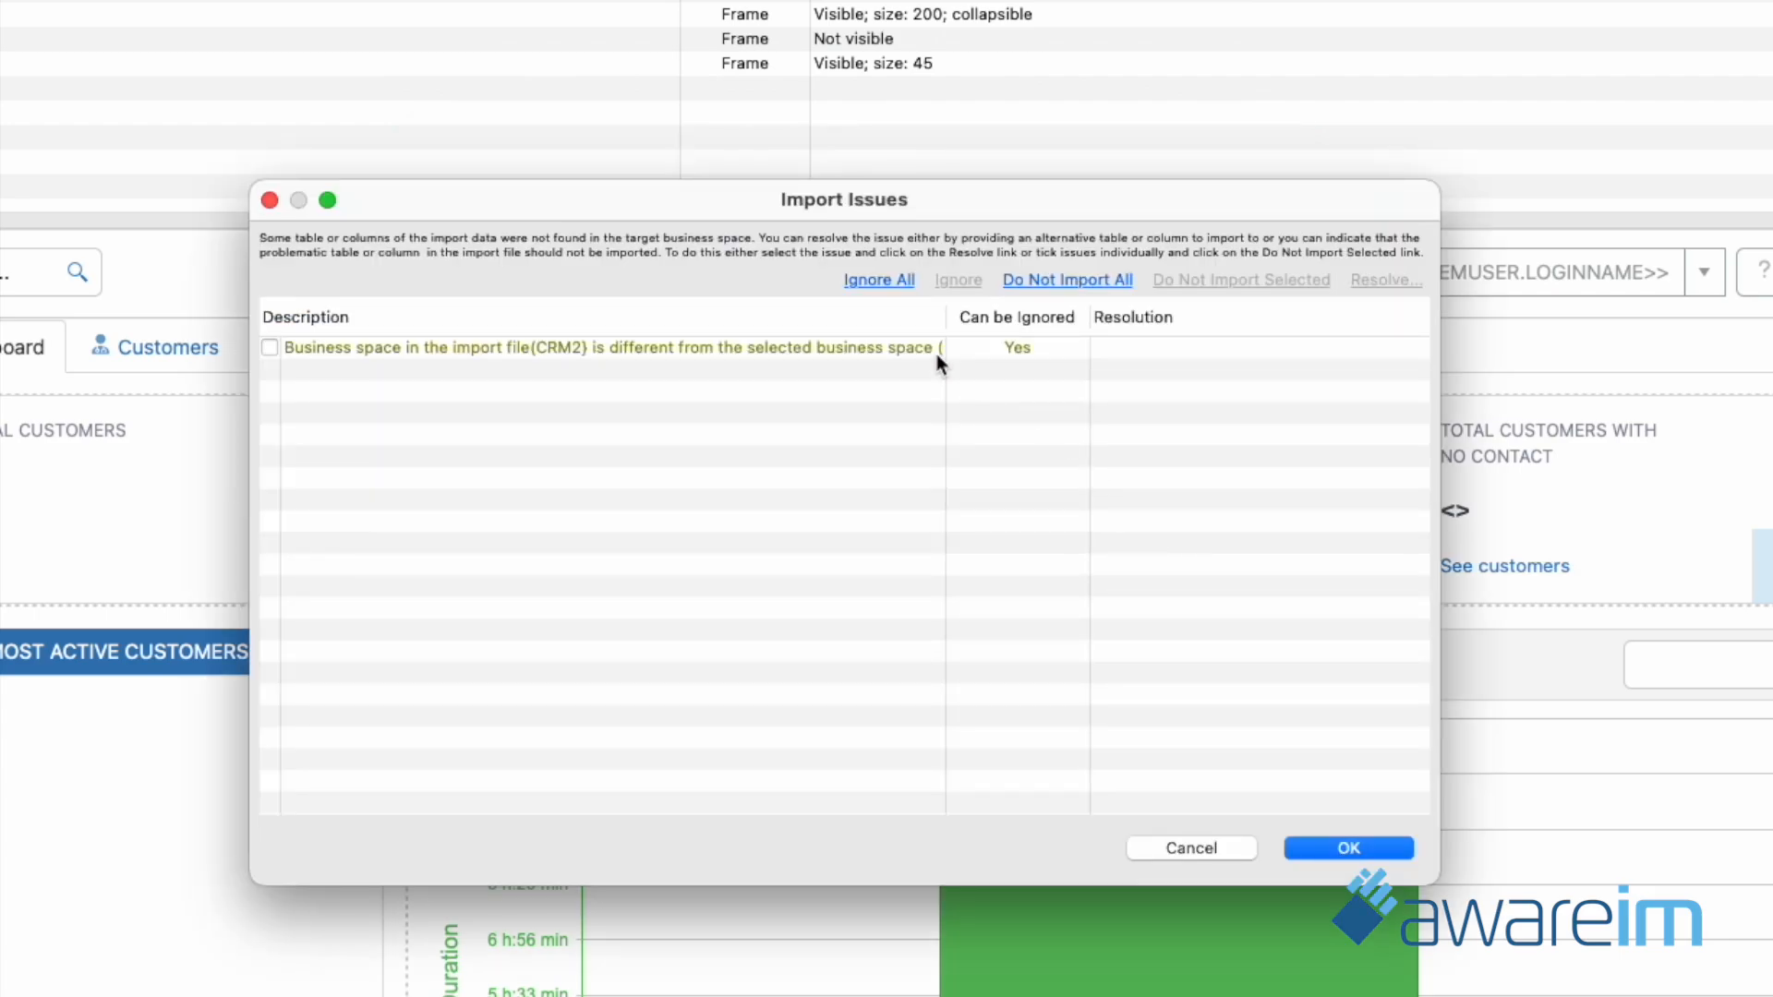
click(920, 355)
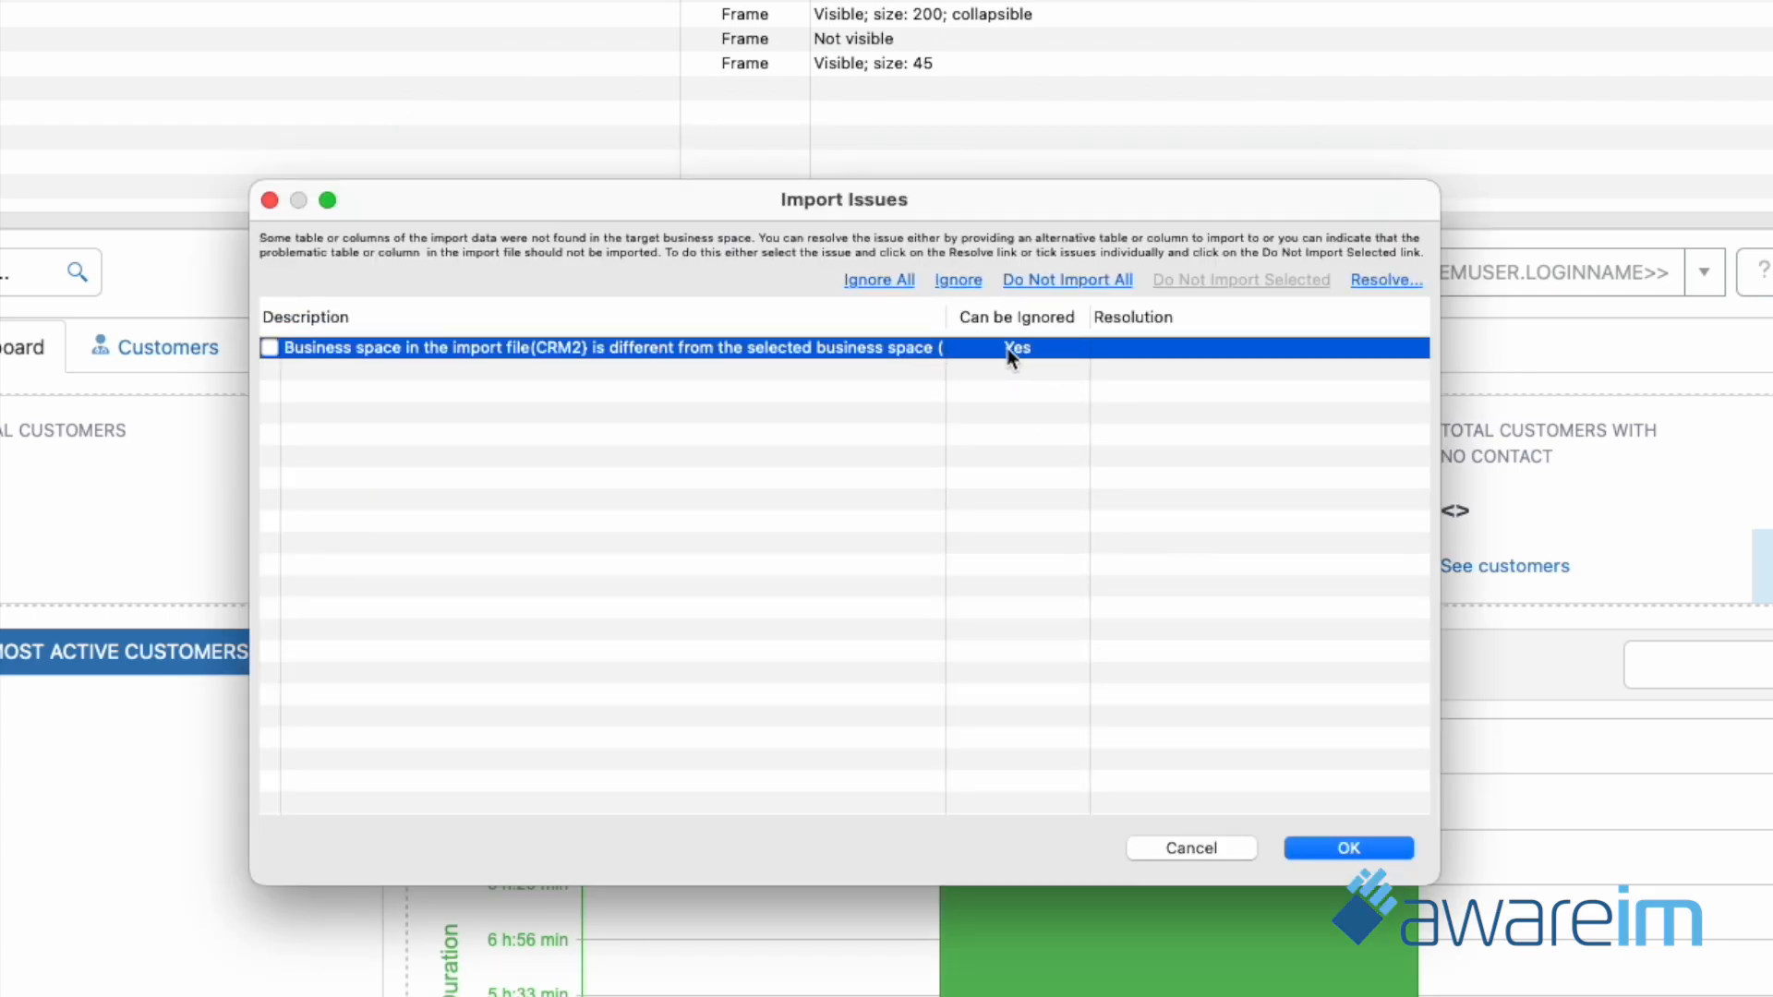
click(971, 284)
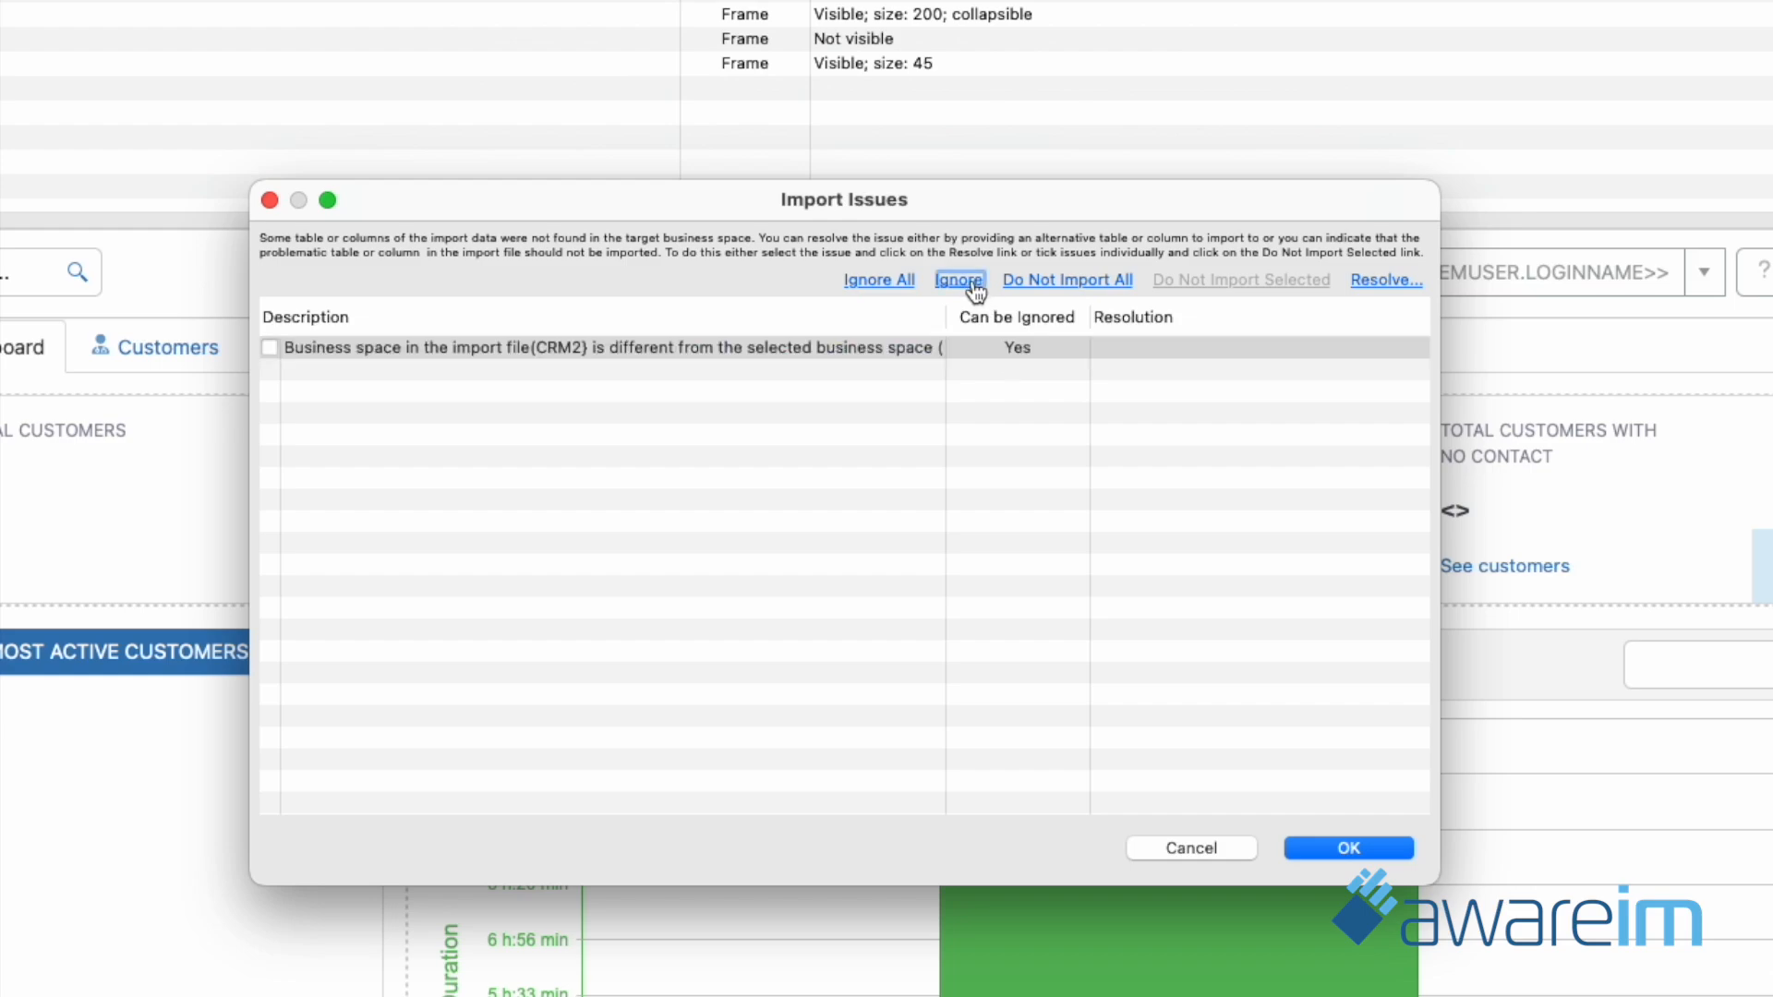
click(1334, 847)
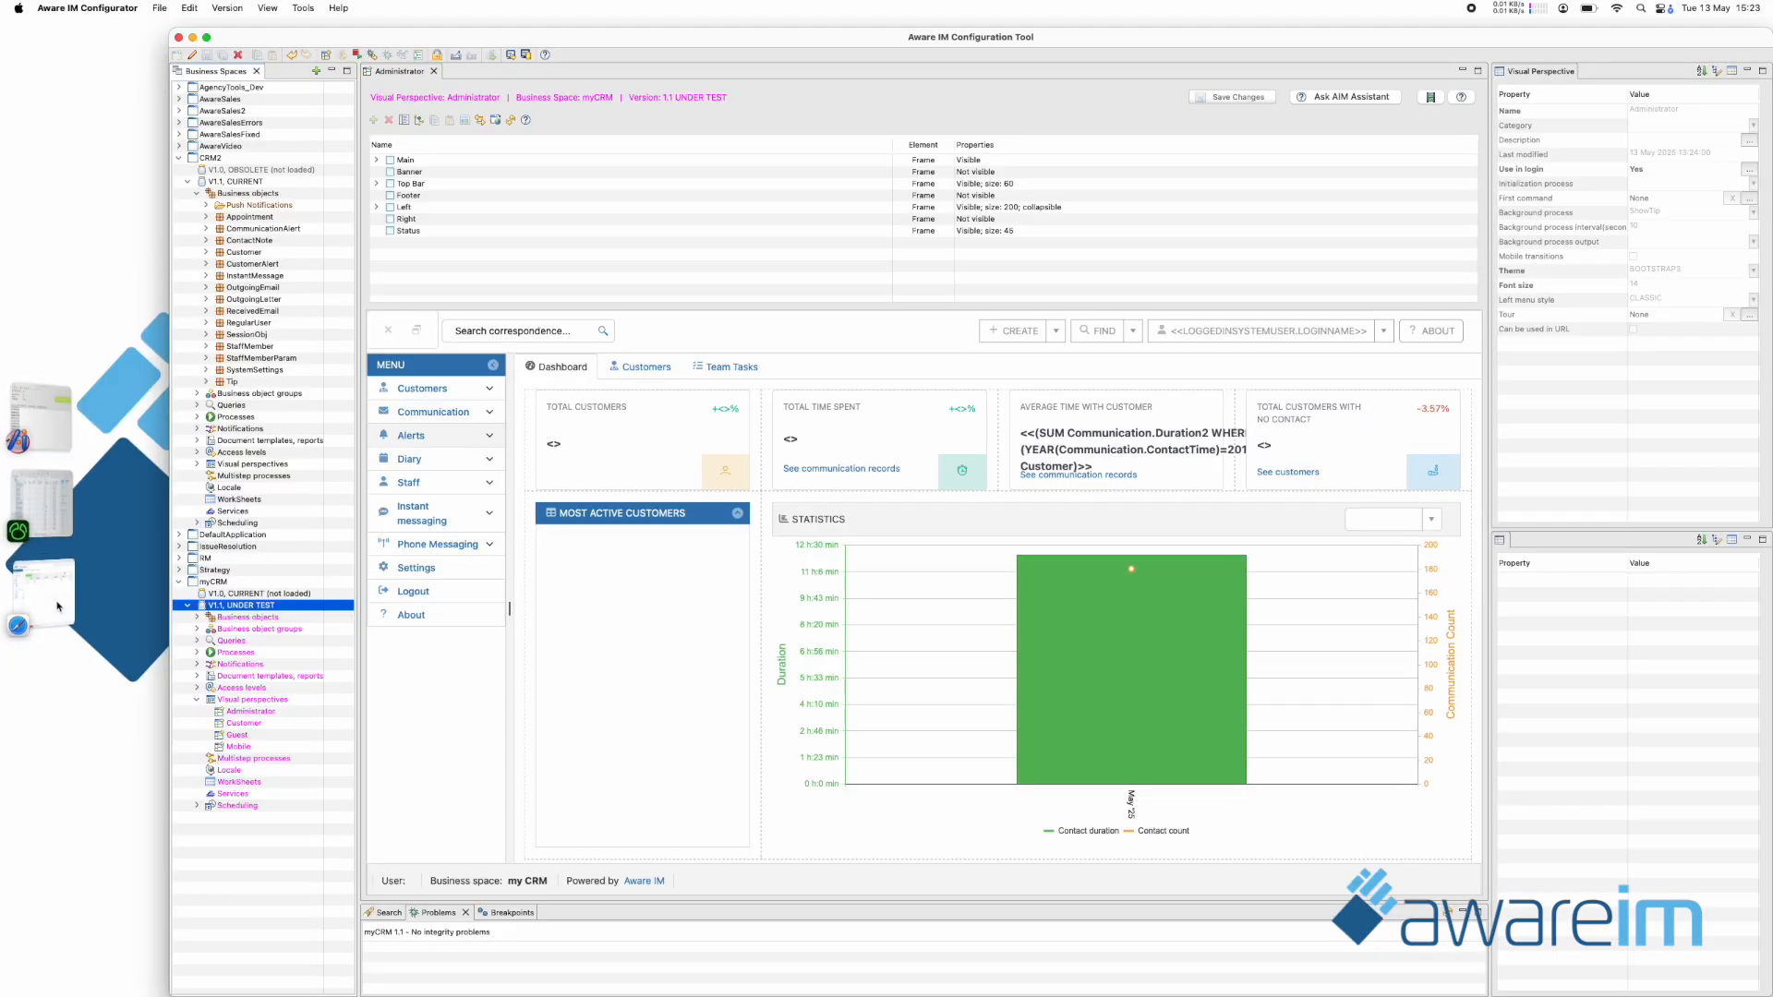
Switch to Safari, reload the myCRM test application with the form resent, and check the Customers list.
click(61, 606)
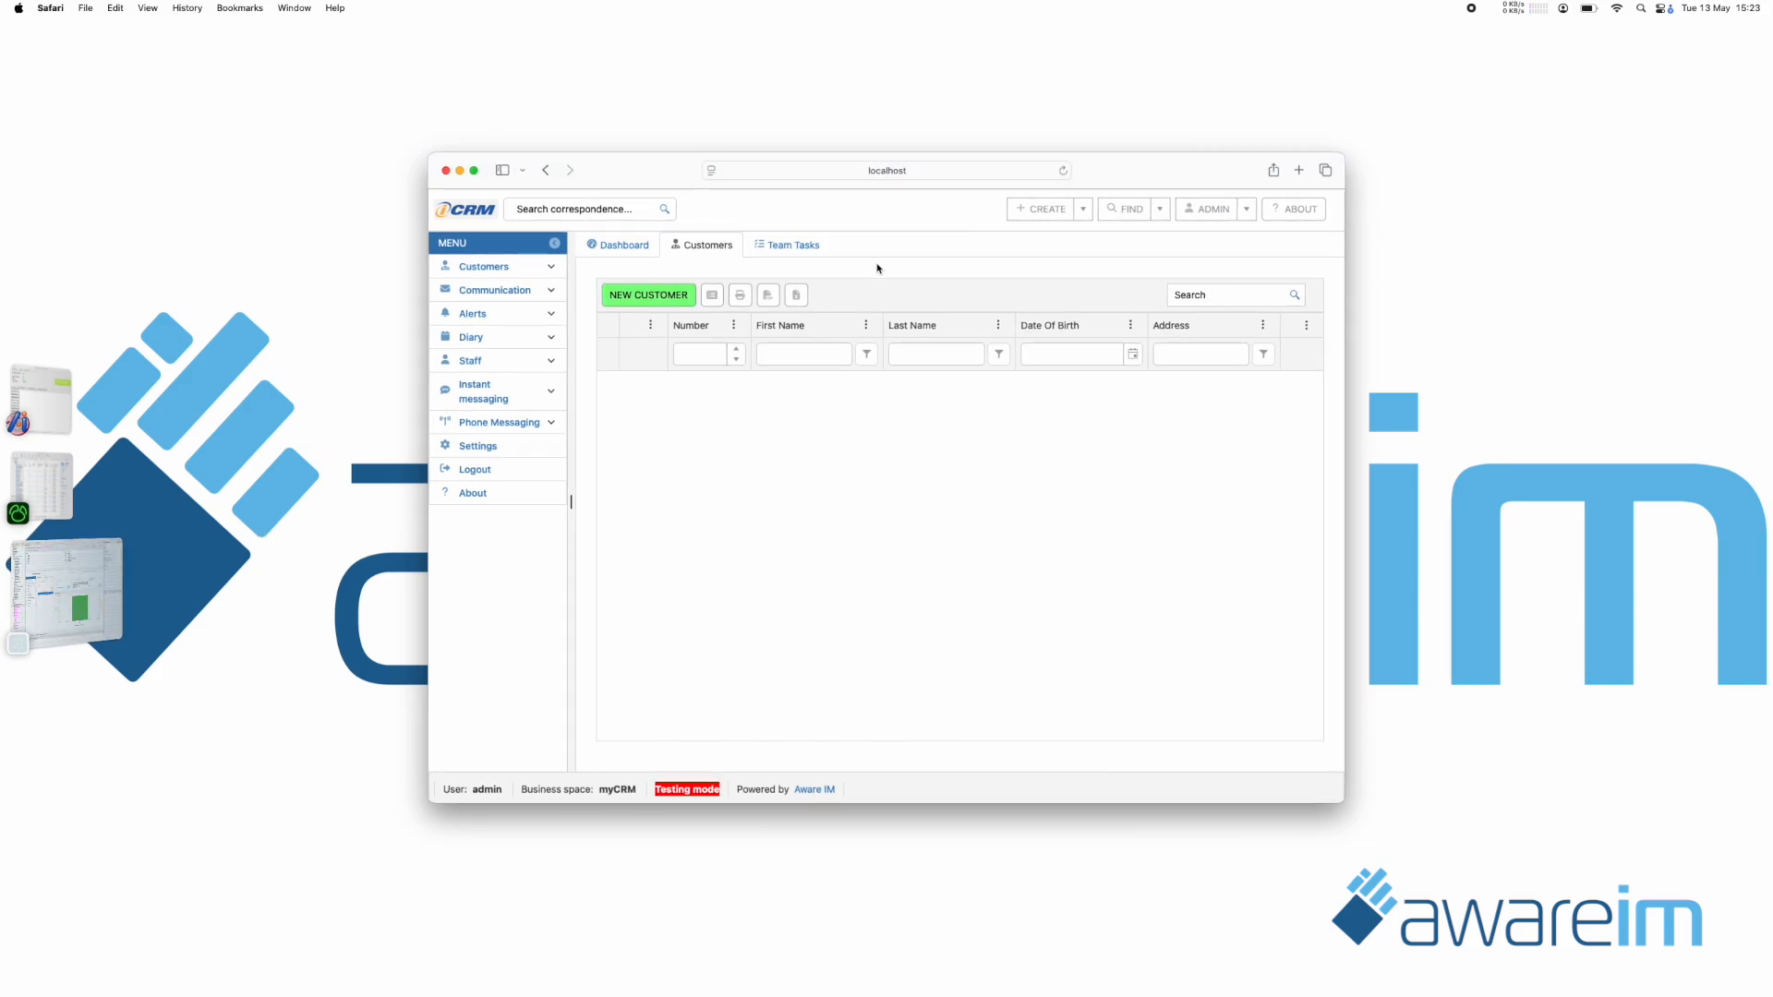
click(1063, 169)
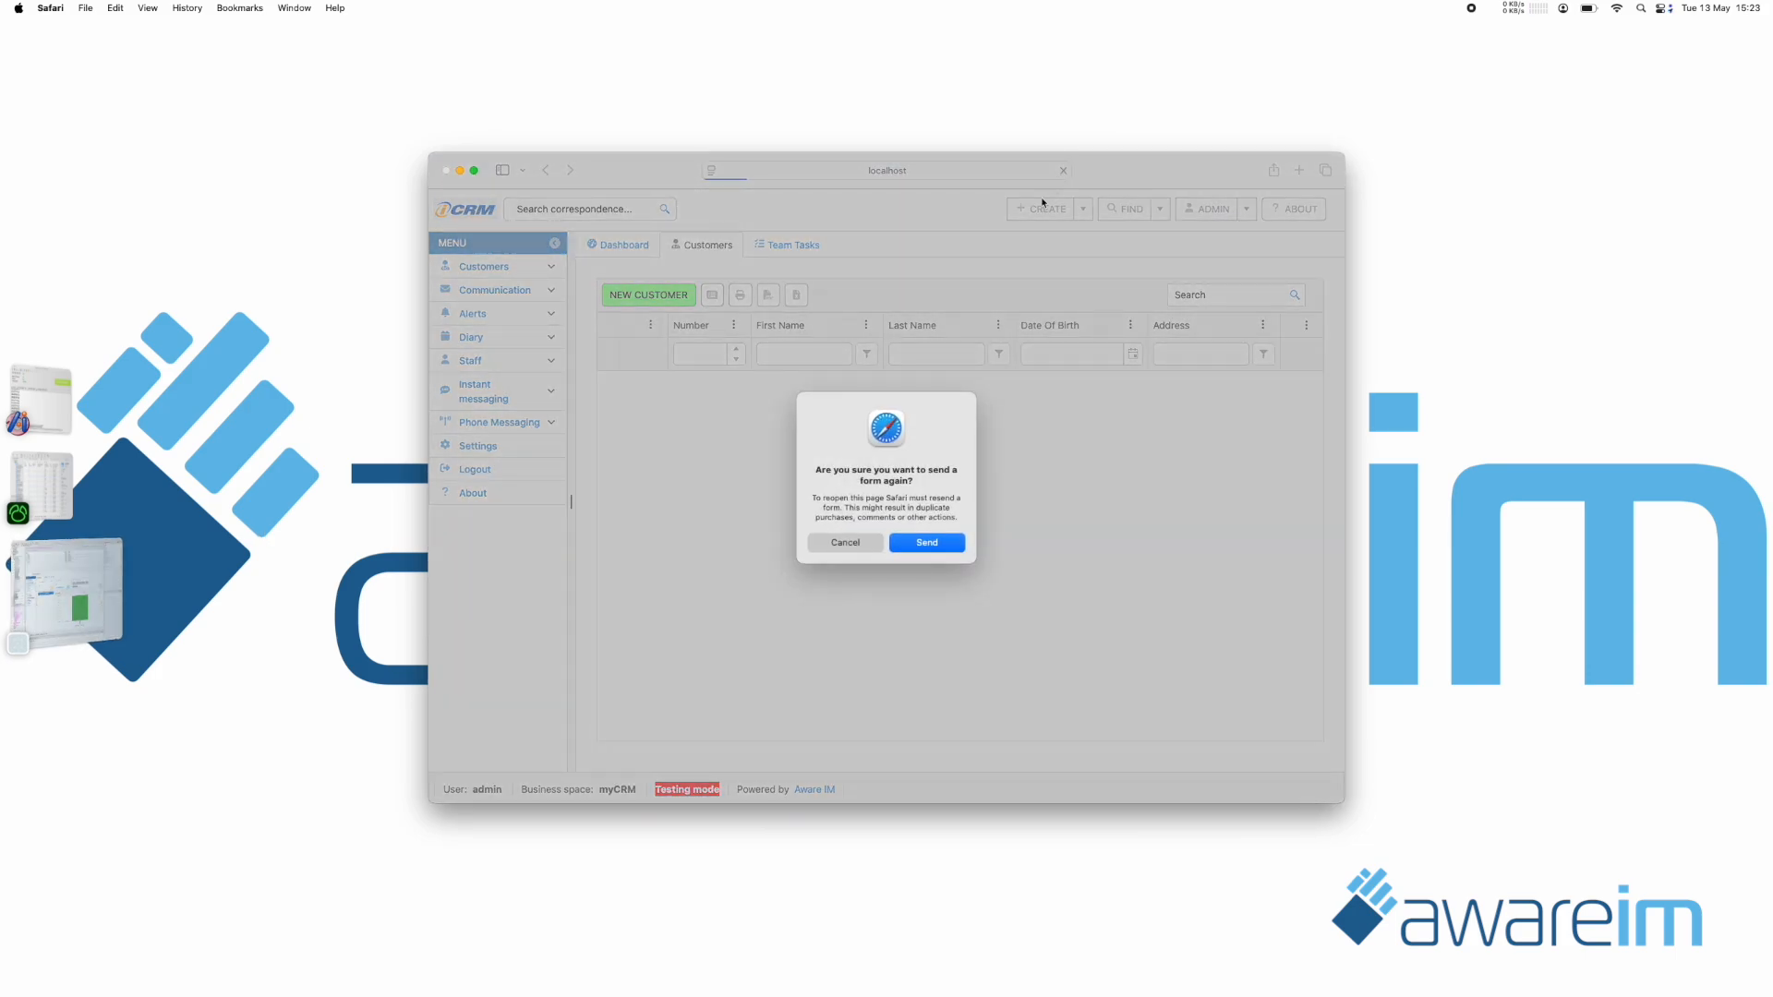
click(927, 542)
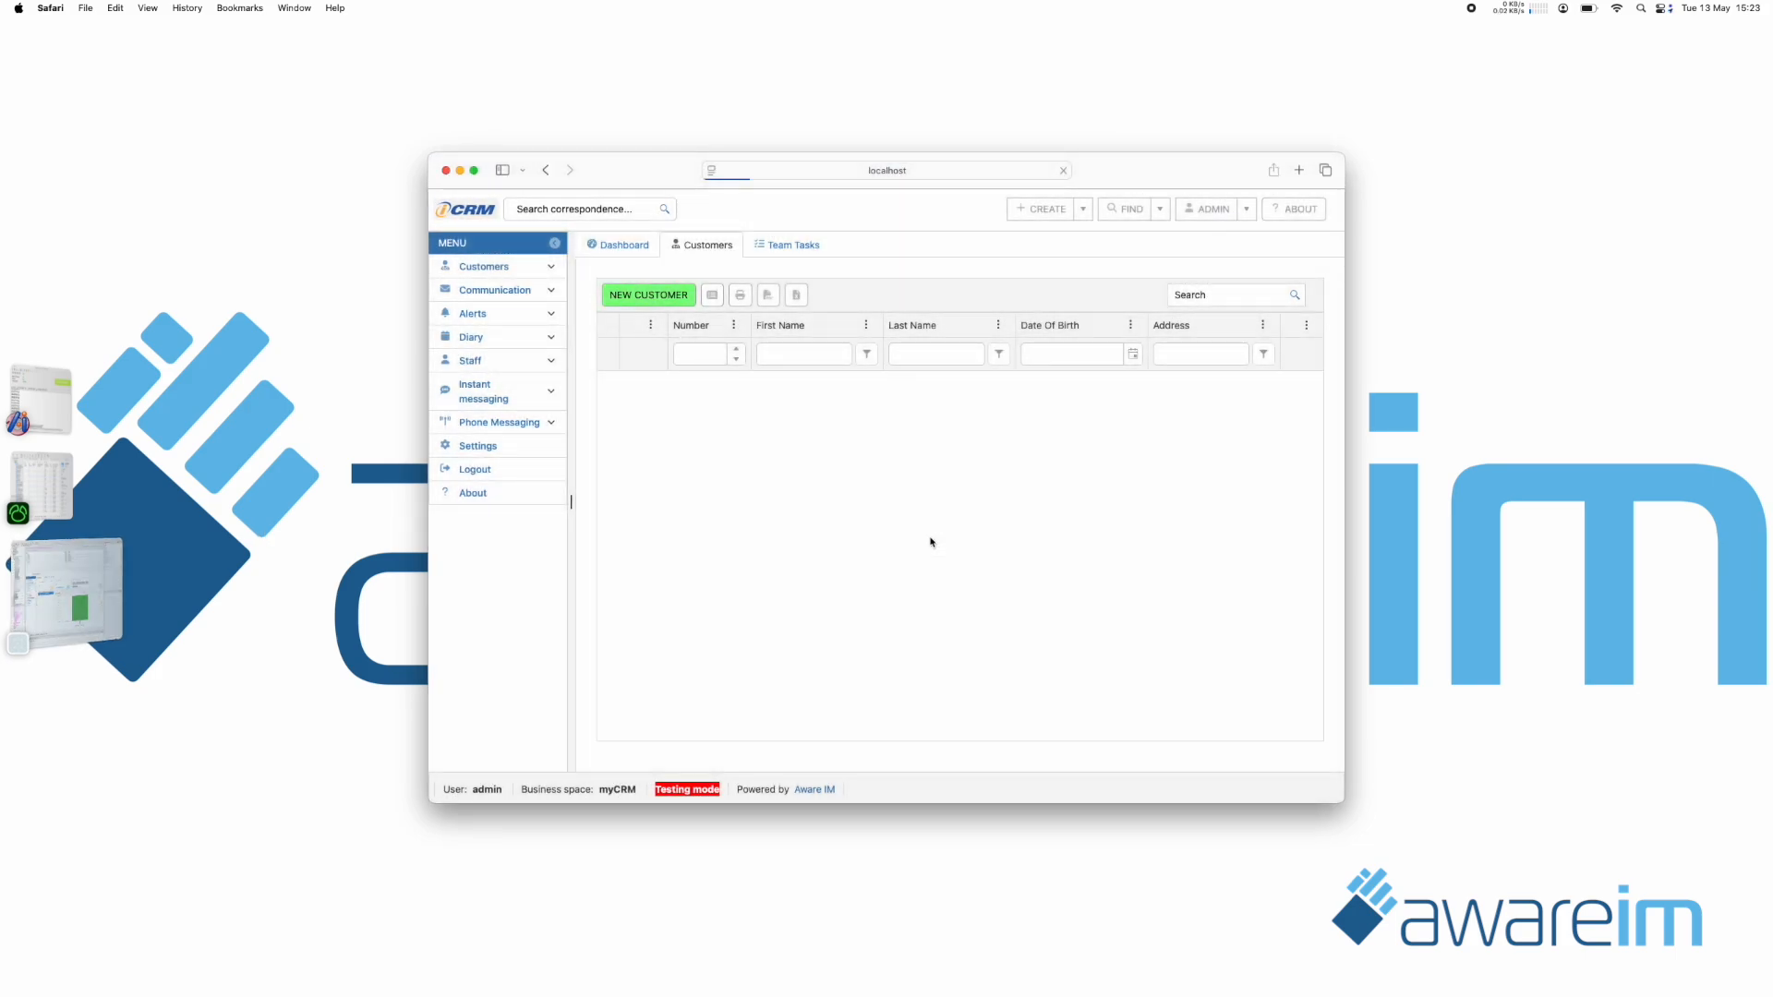
click(716, 246)
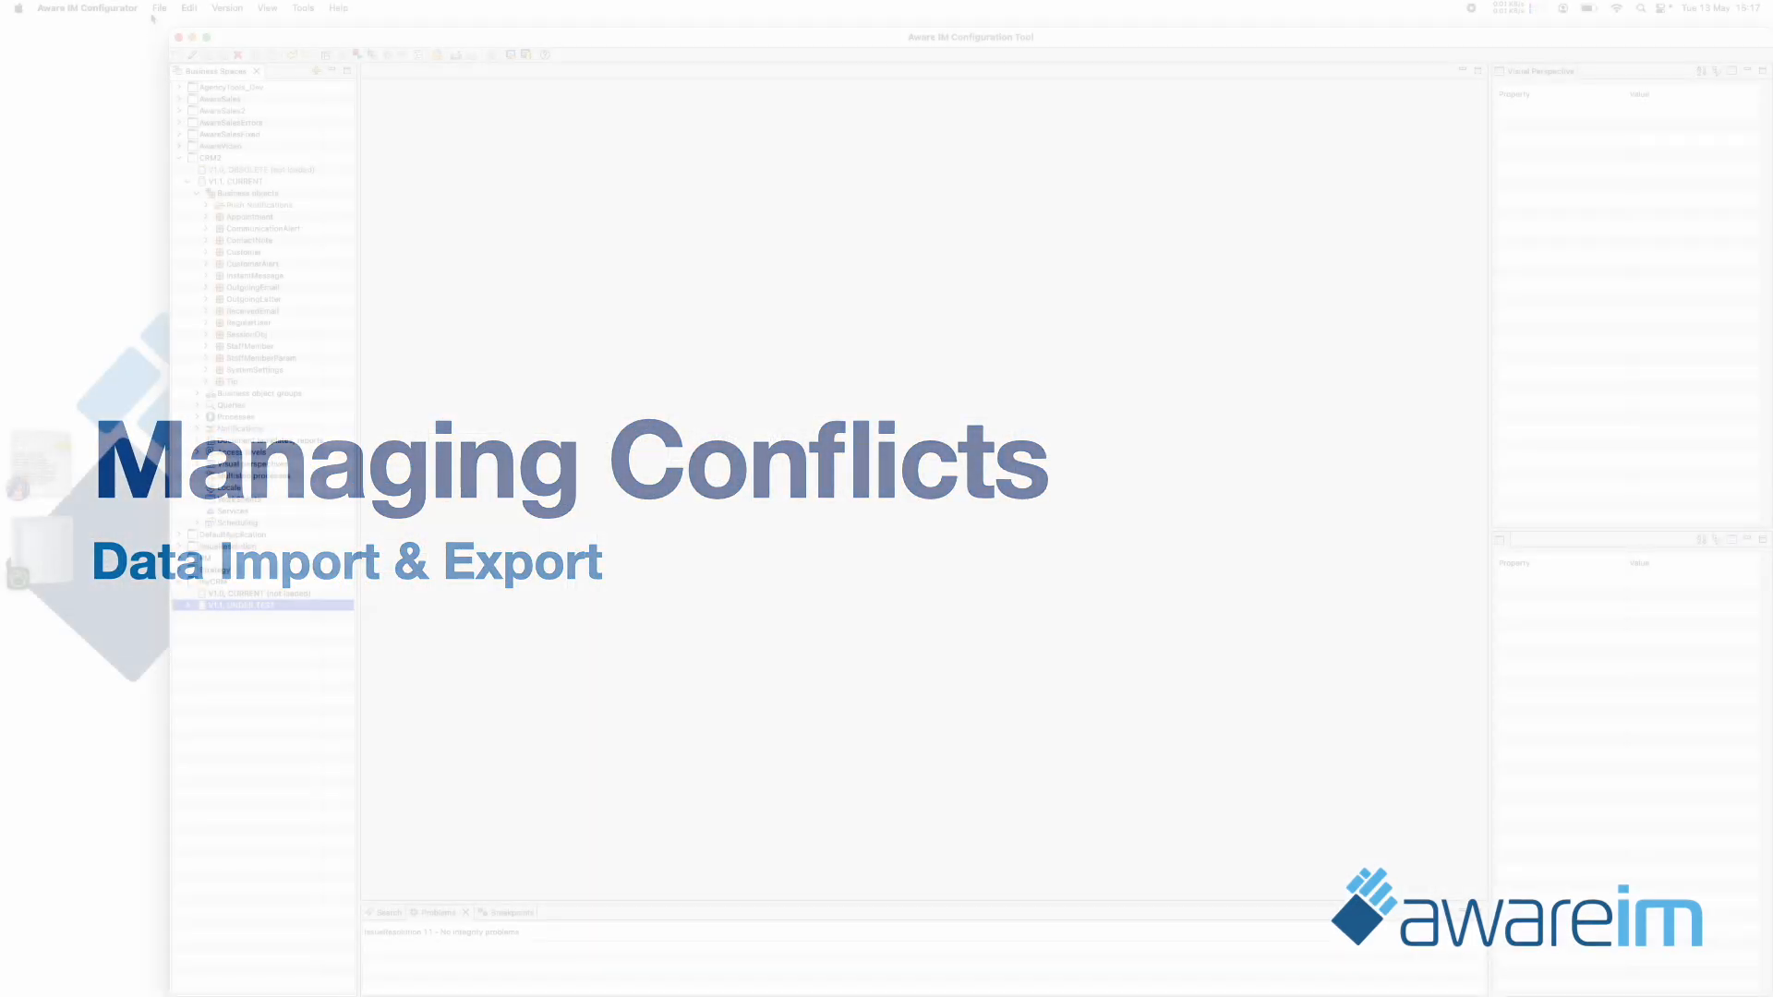
Set up a data import into the test data of myCRM, using IssueResolution-extract.zip from the Documents folder.
click(159, 8)
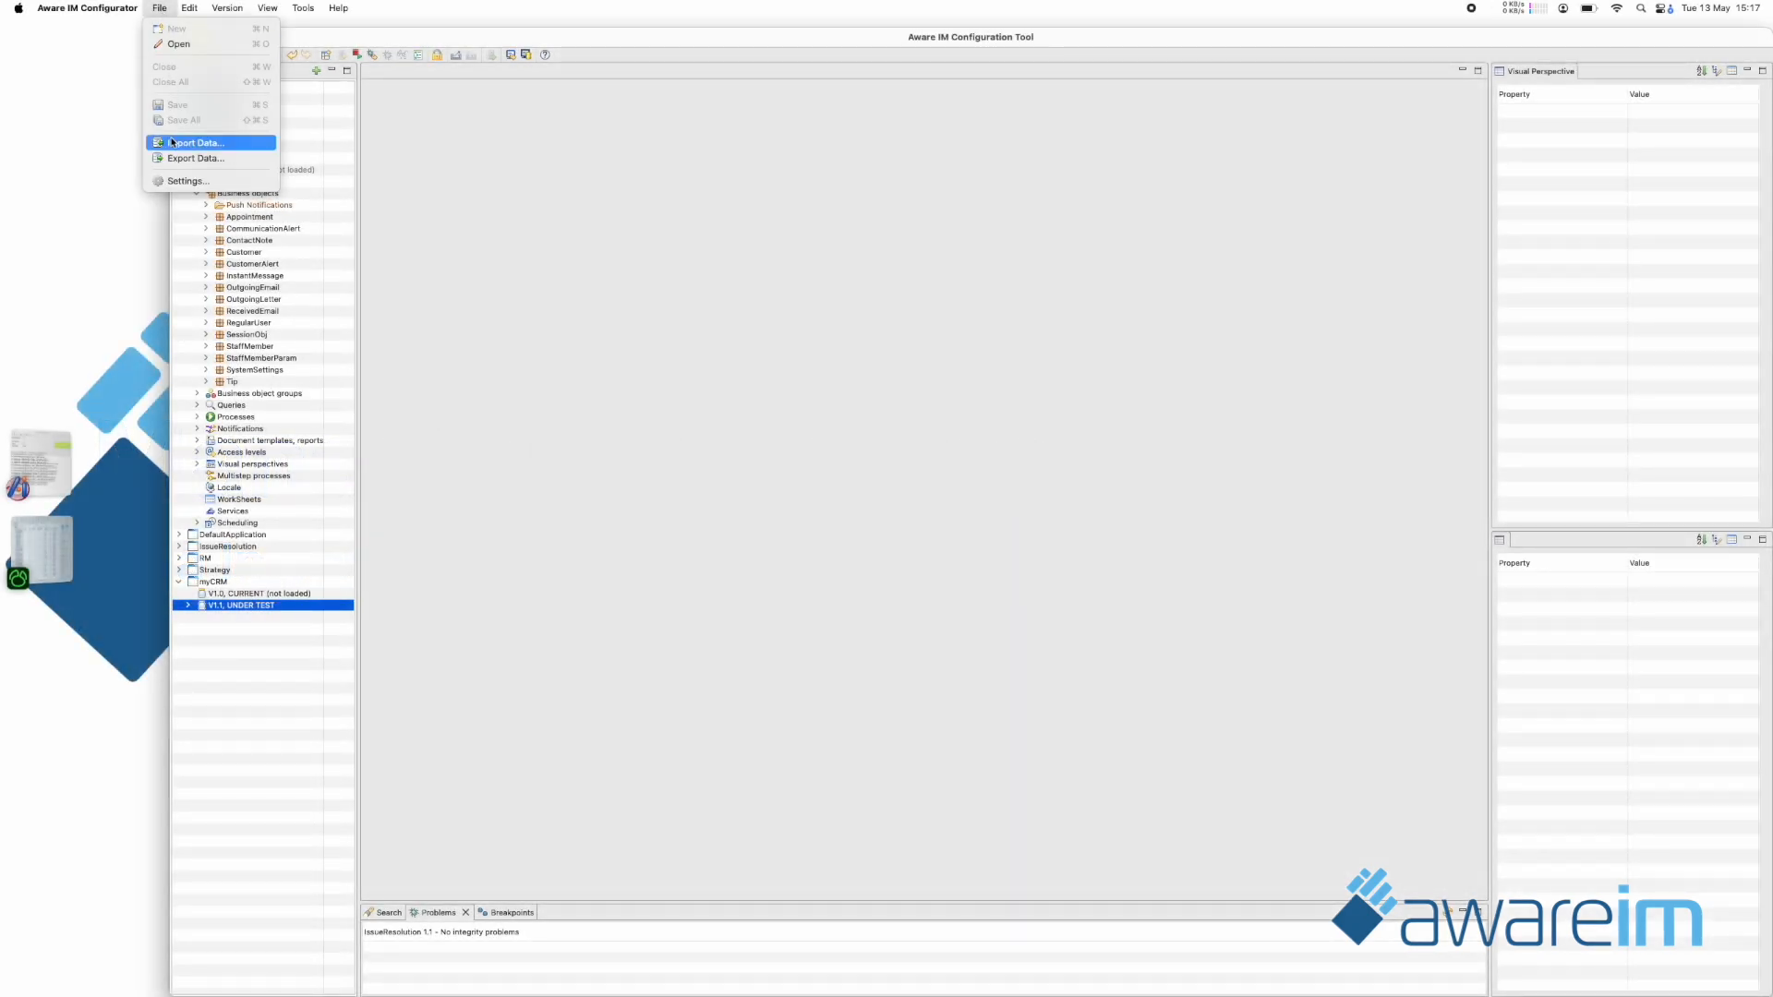
click(172, 142)
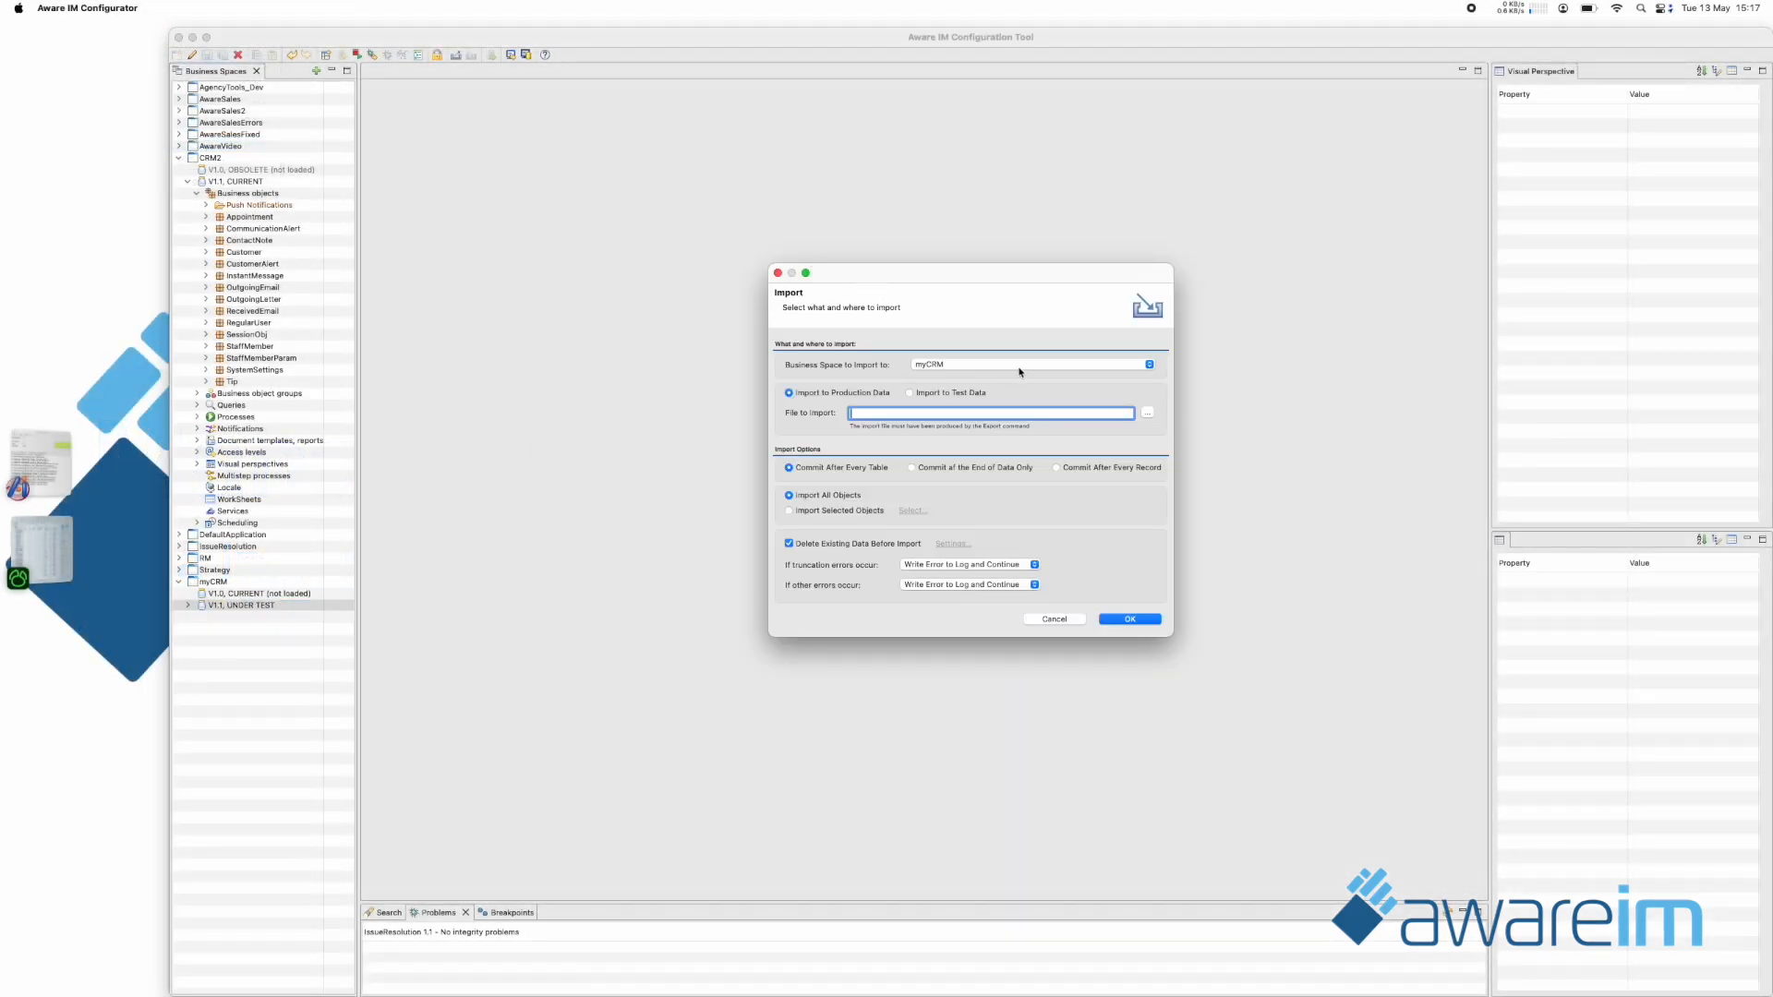
click(1151, 413)
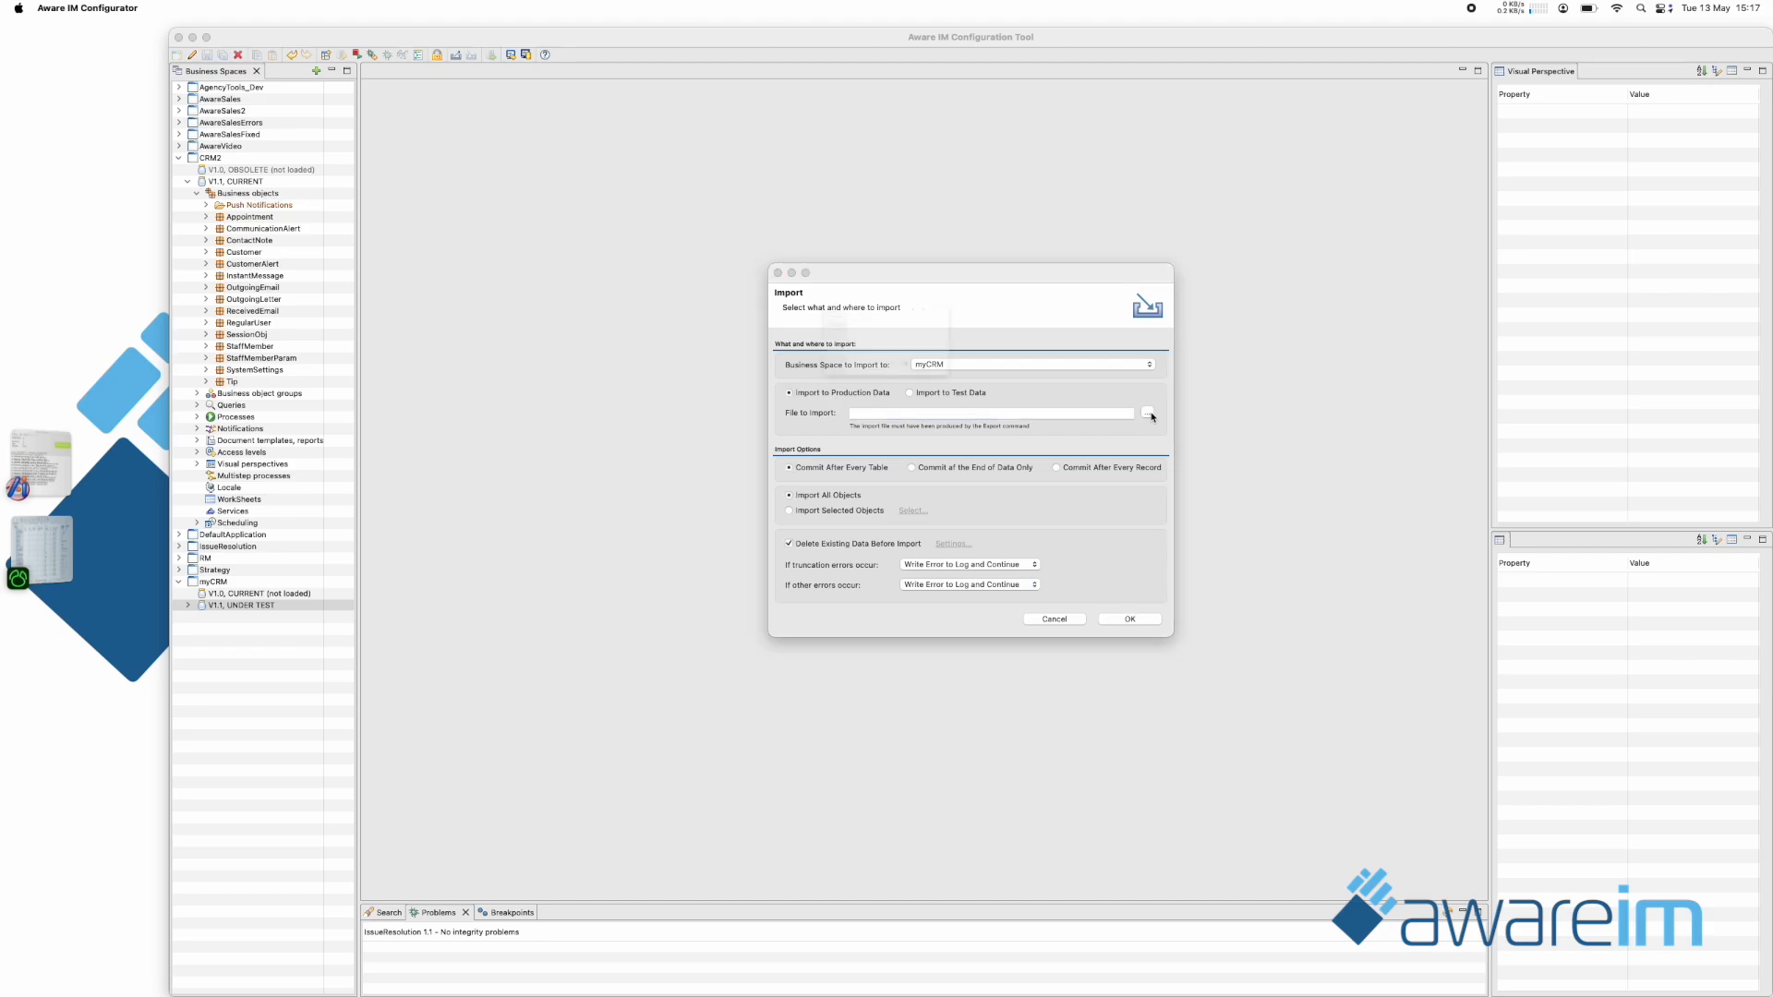
click(842, 259)
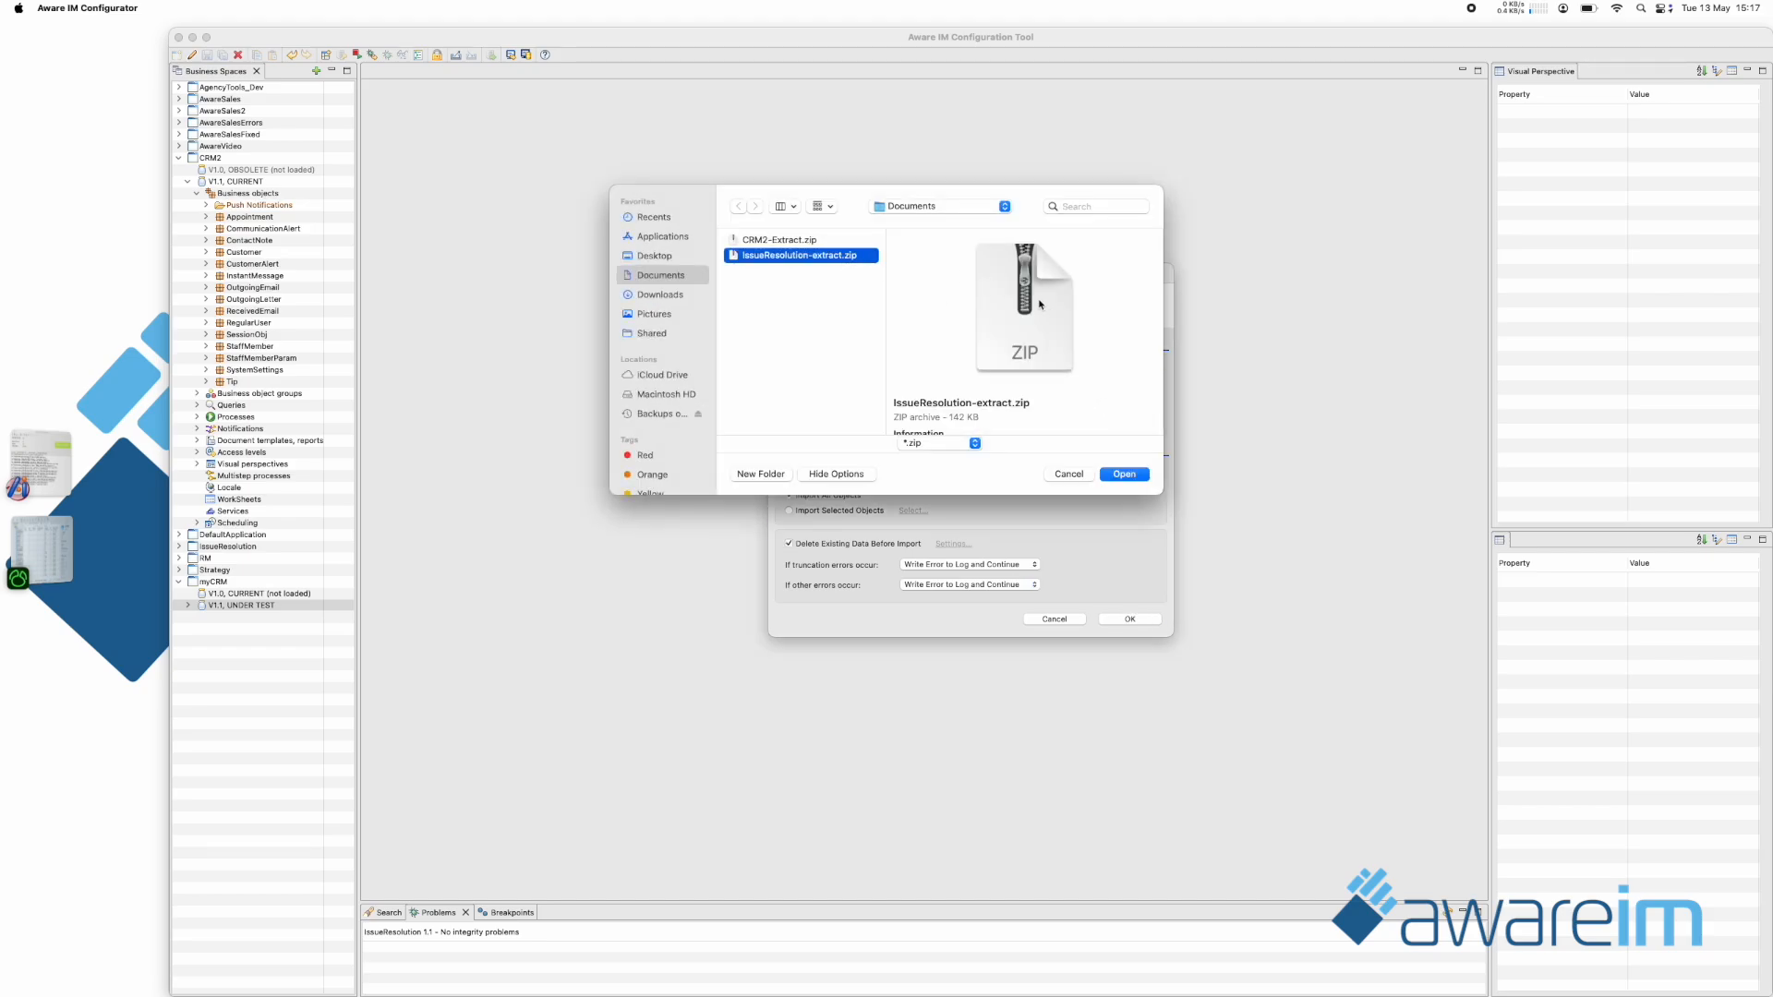
click(1125, 474)
click(921, 395)
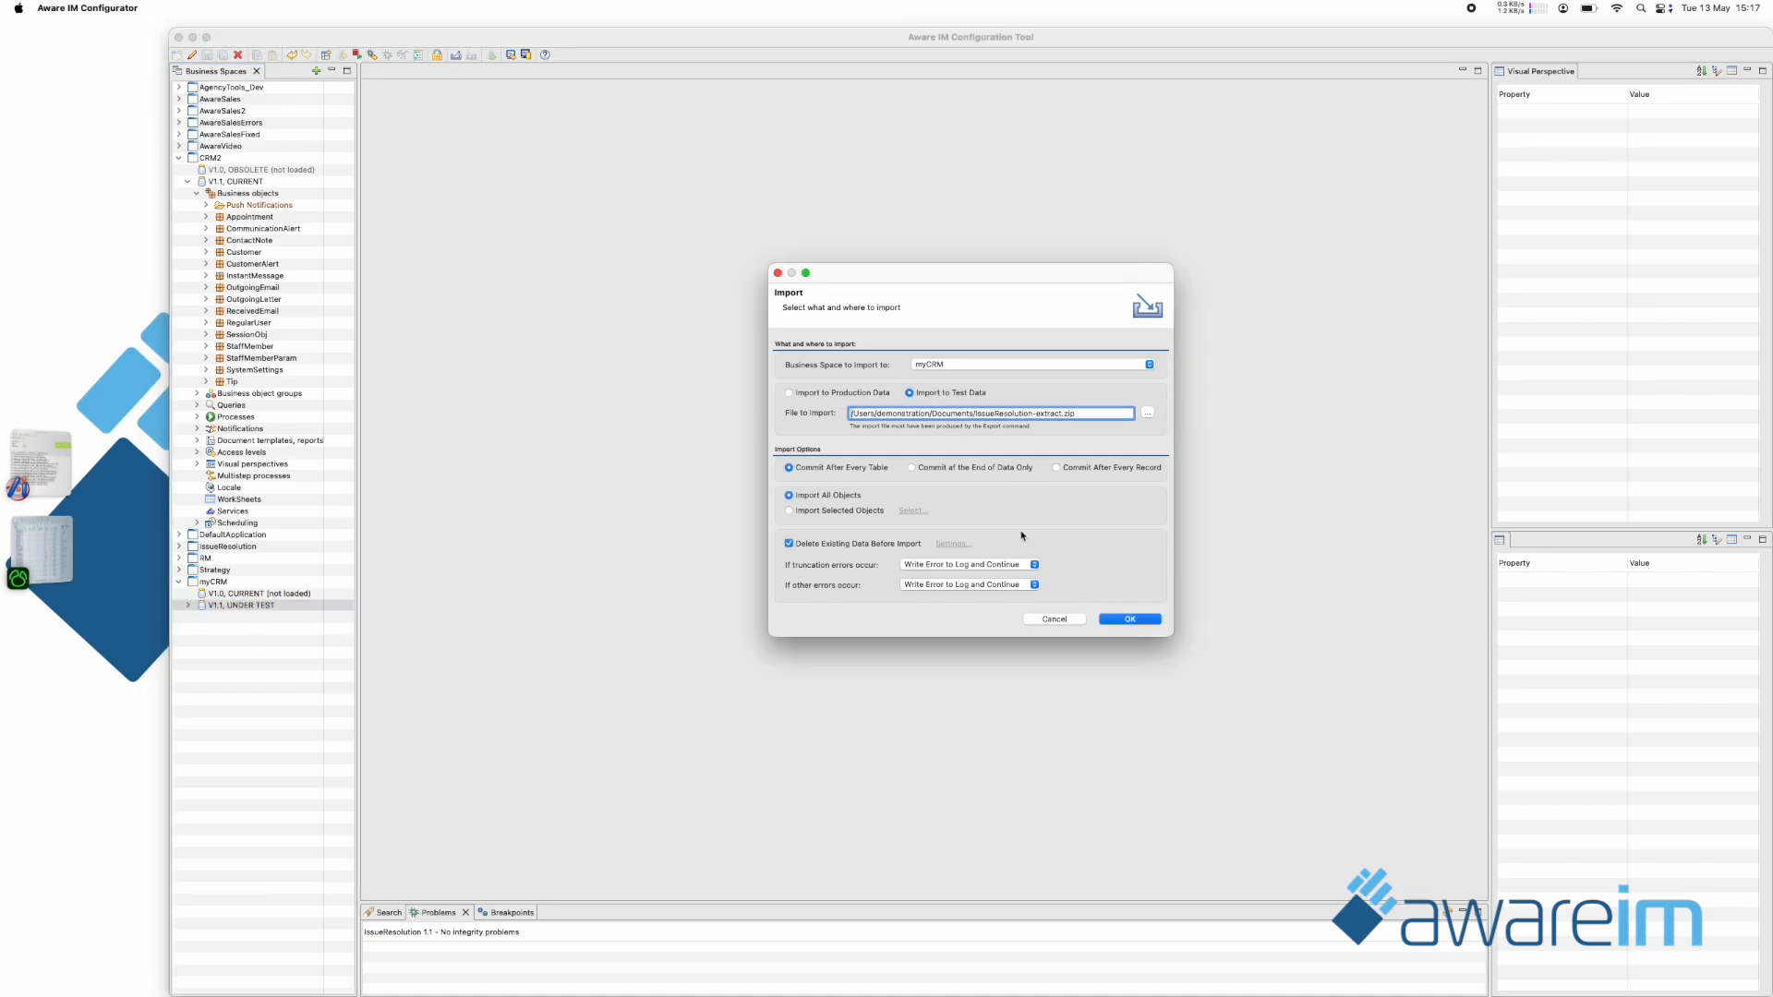
Start the import and widen the Description column of the import issues so the full texts can be read.
click(1129, 620)
click(1113, 460)
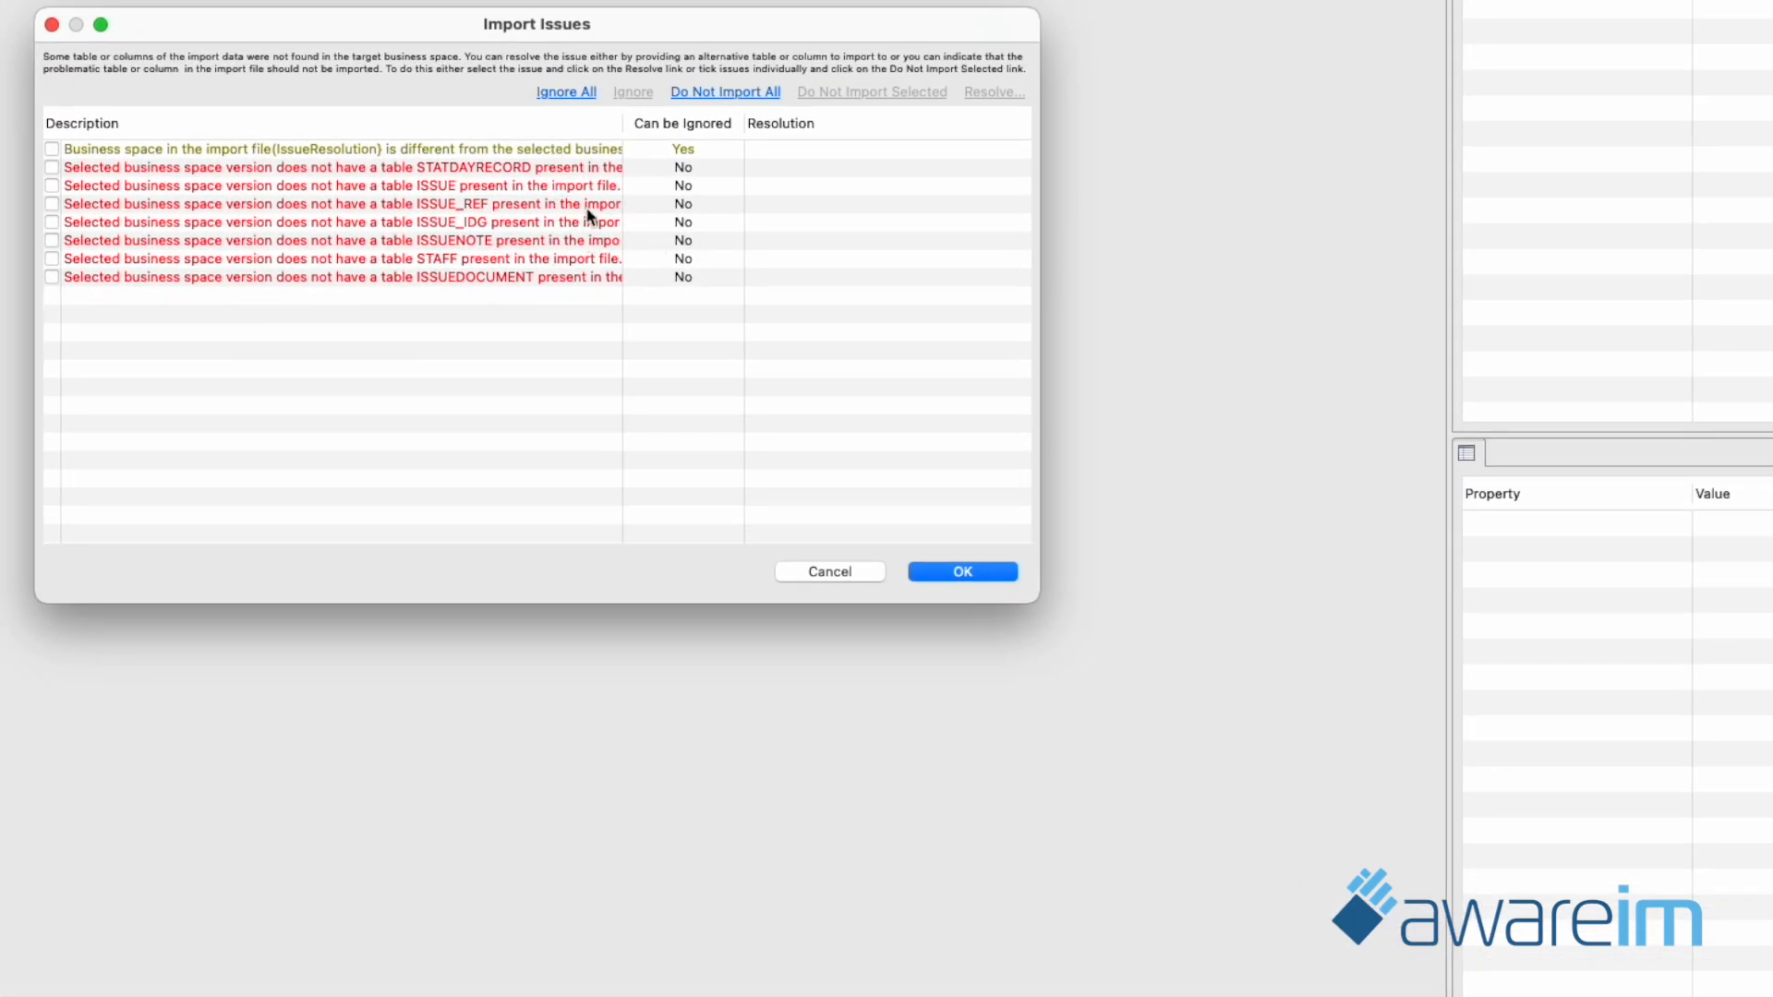
drag(622, 126, 752, 125)
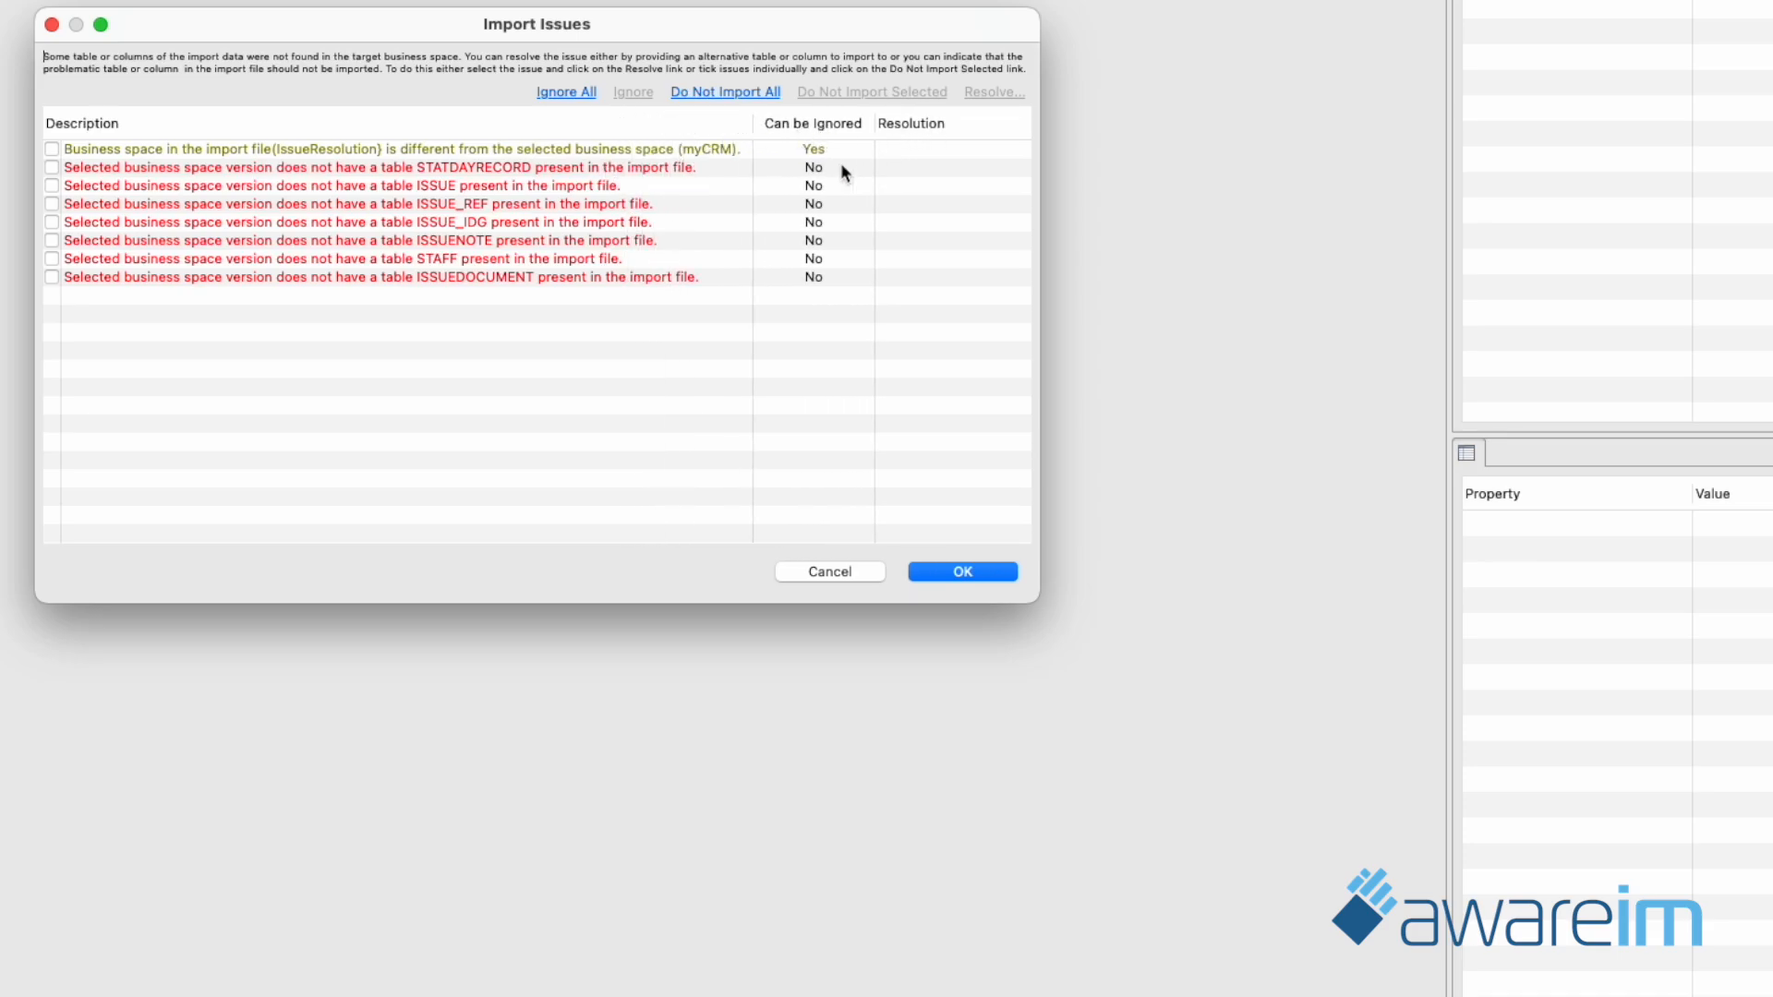
Examine the resolution options and target tables for mapping the missing STATDAYRECORD table, and cancel without resolving the issue.
double_click(547, 170)
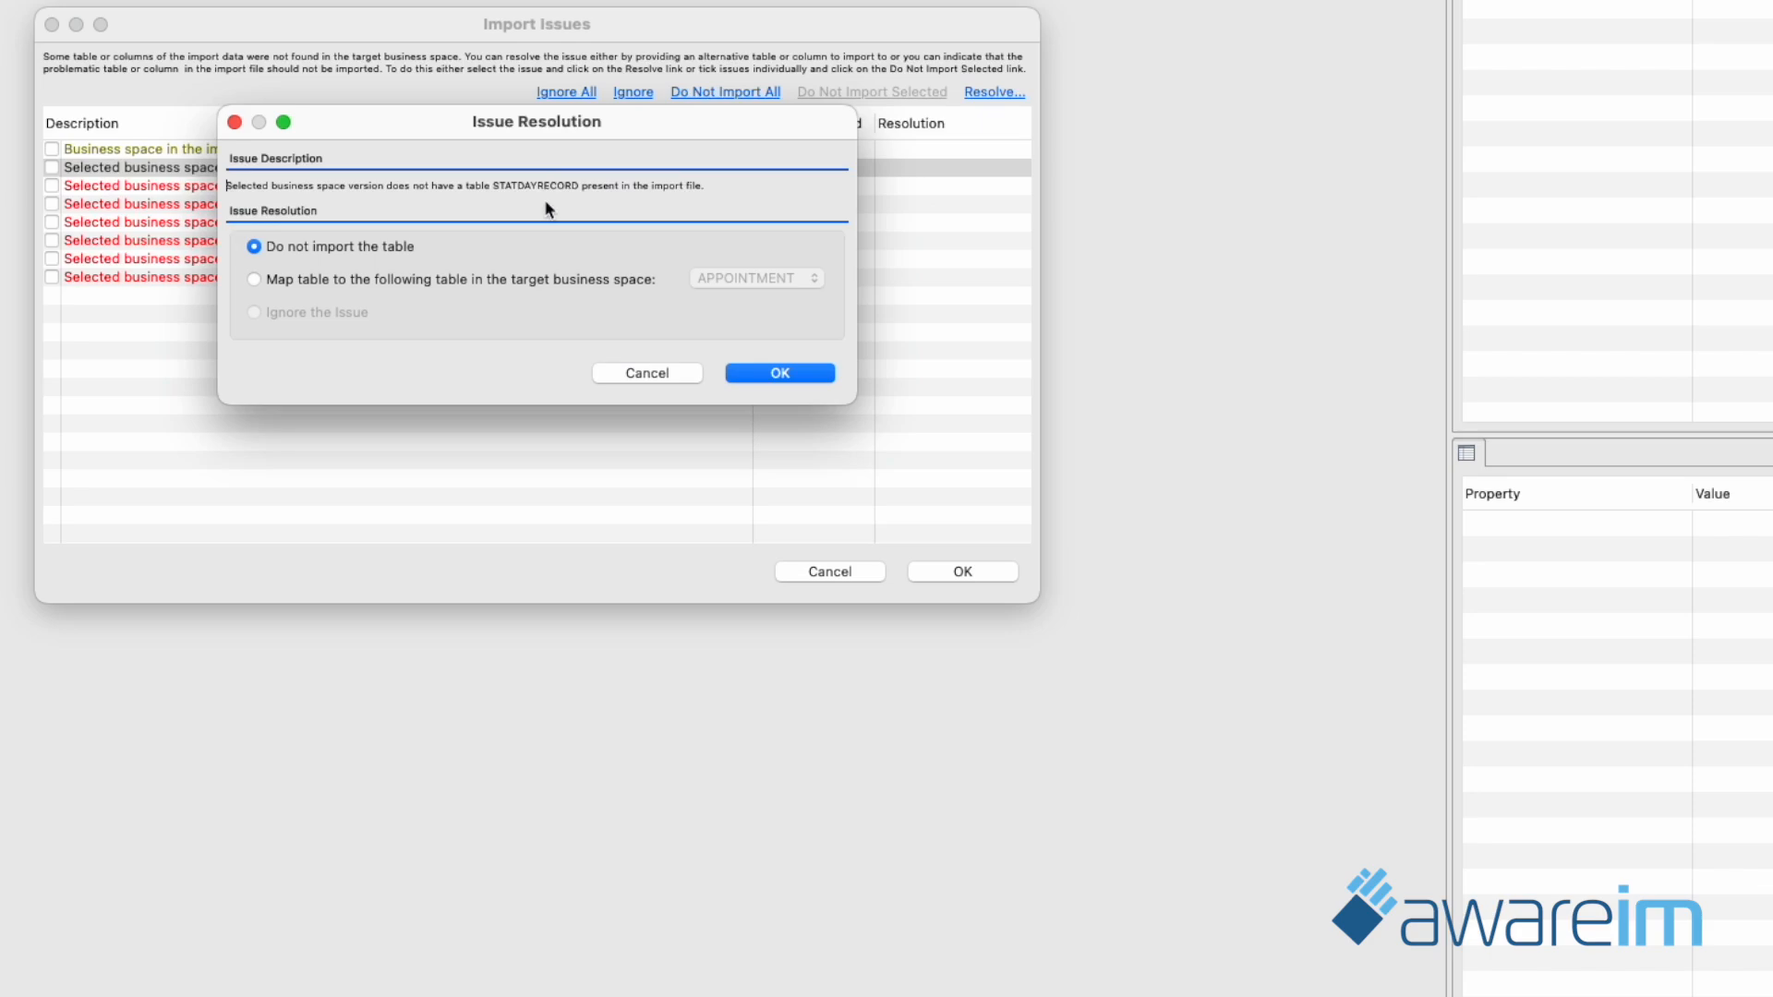
click(311, 286)
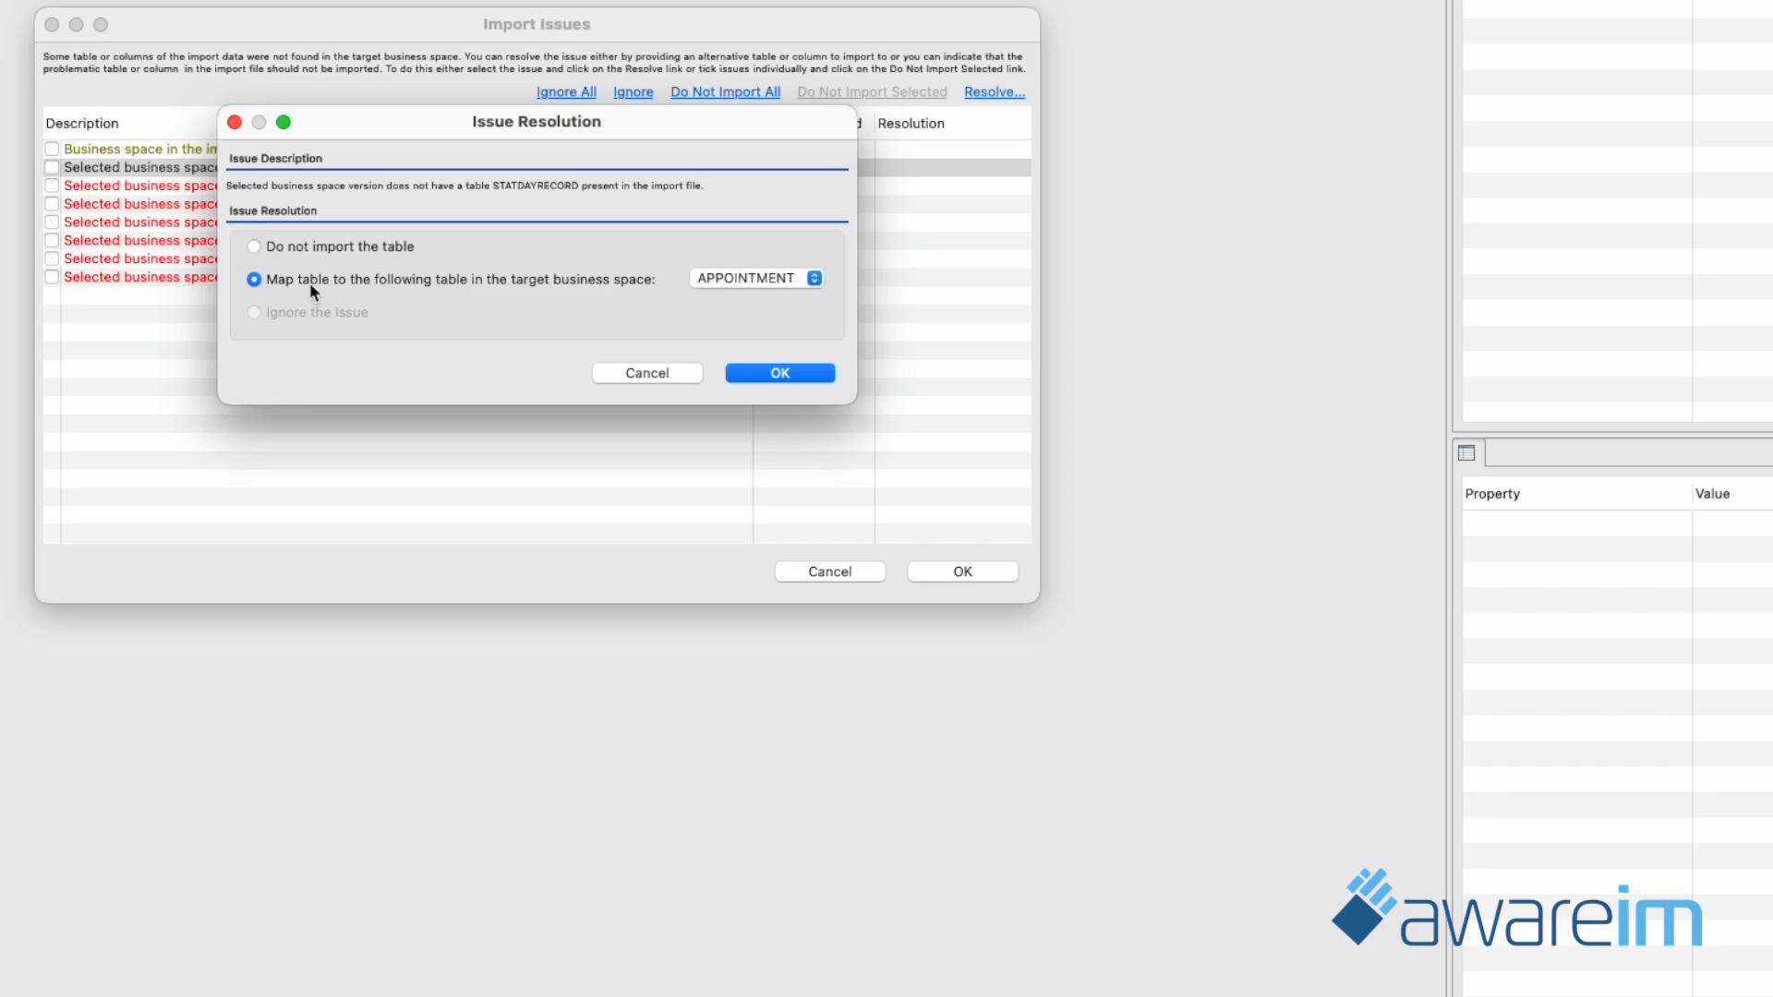
click(776, 279)
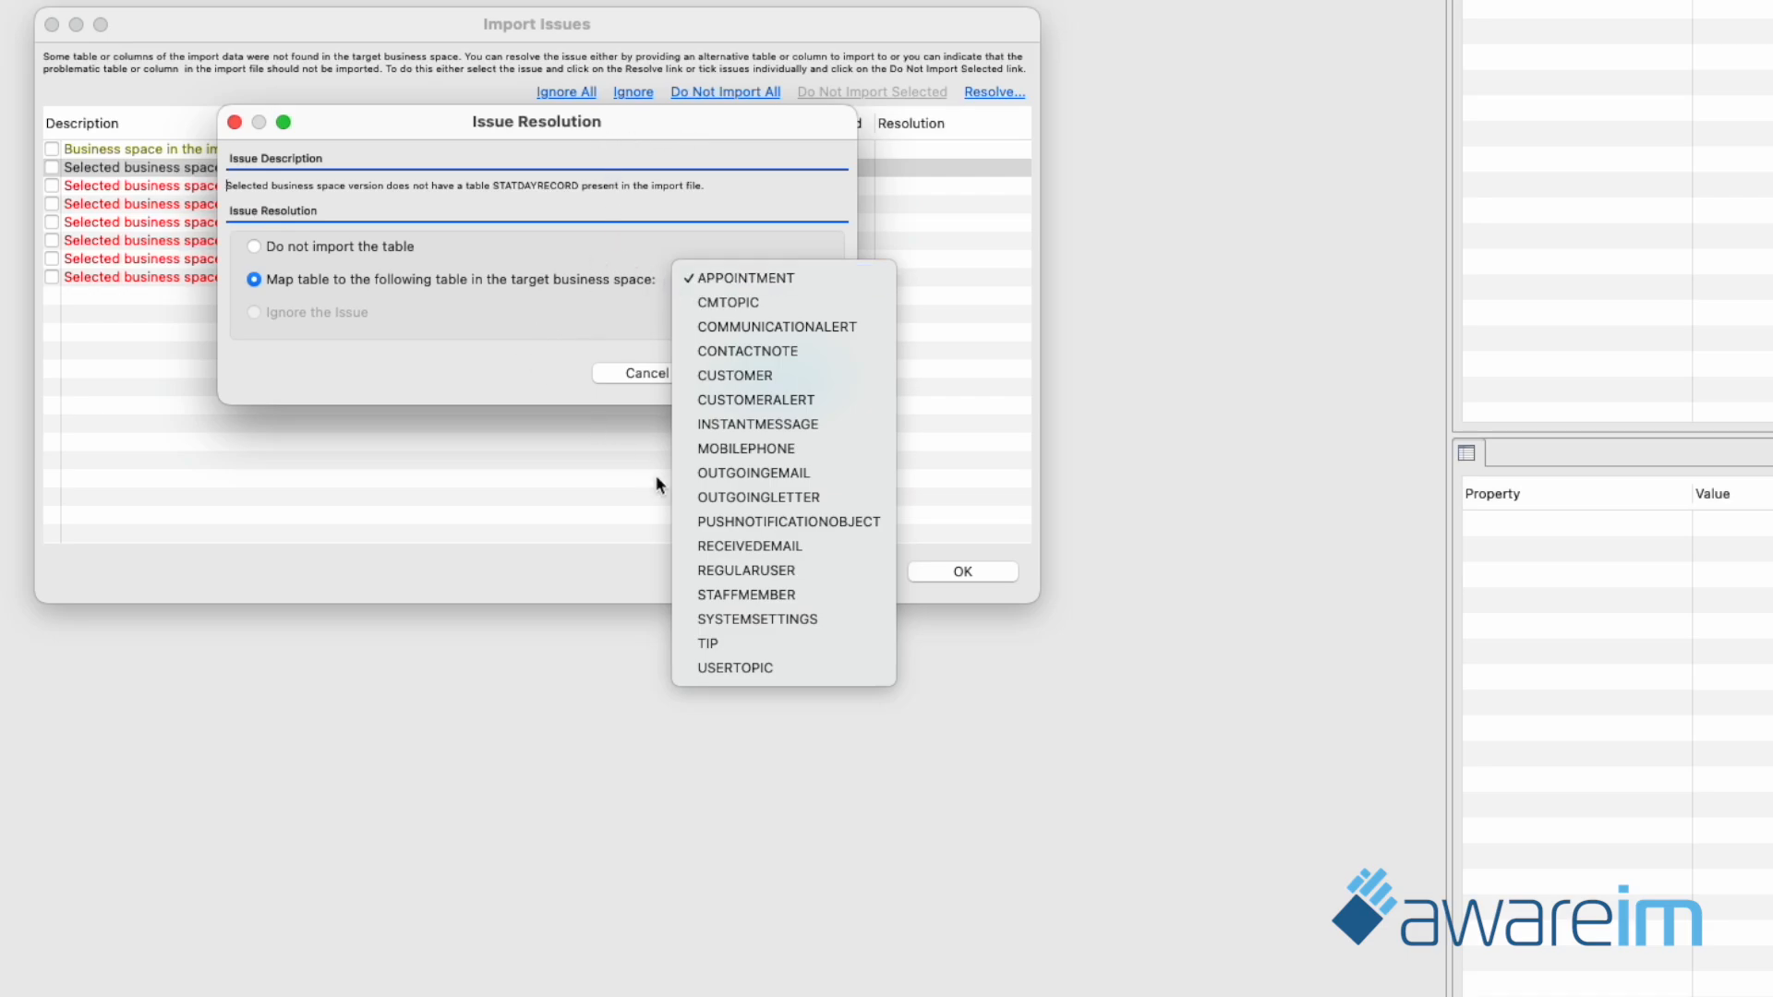
click(552, 355)
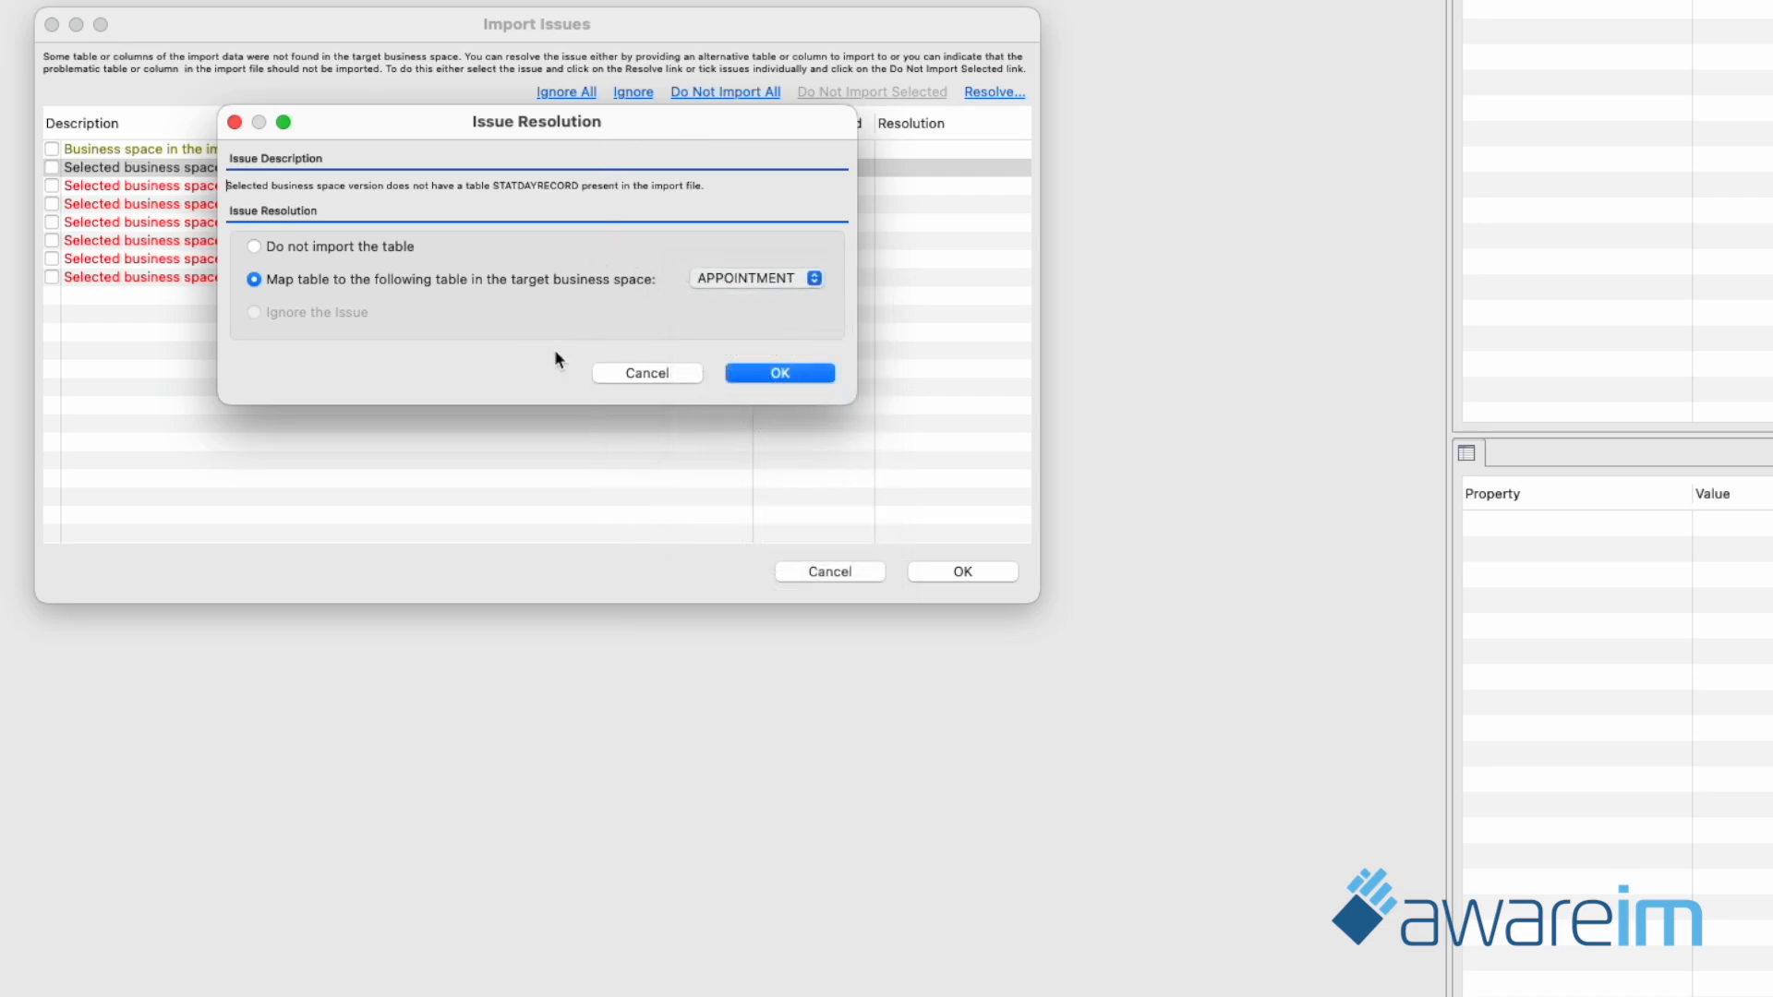
click(651, 373)
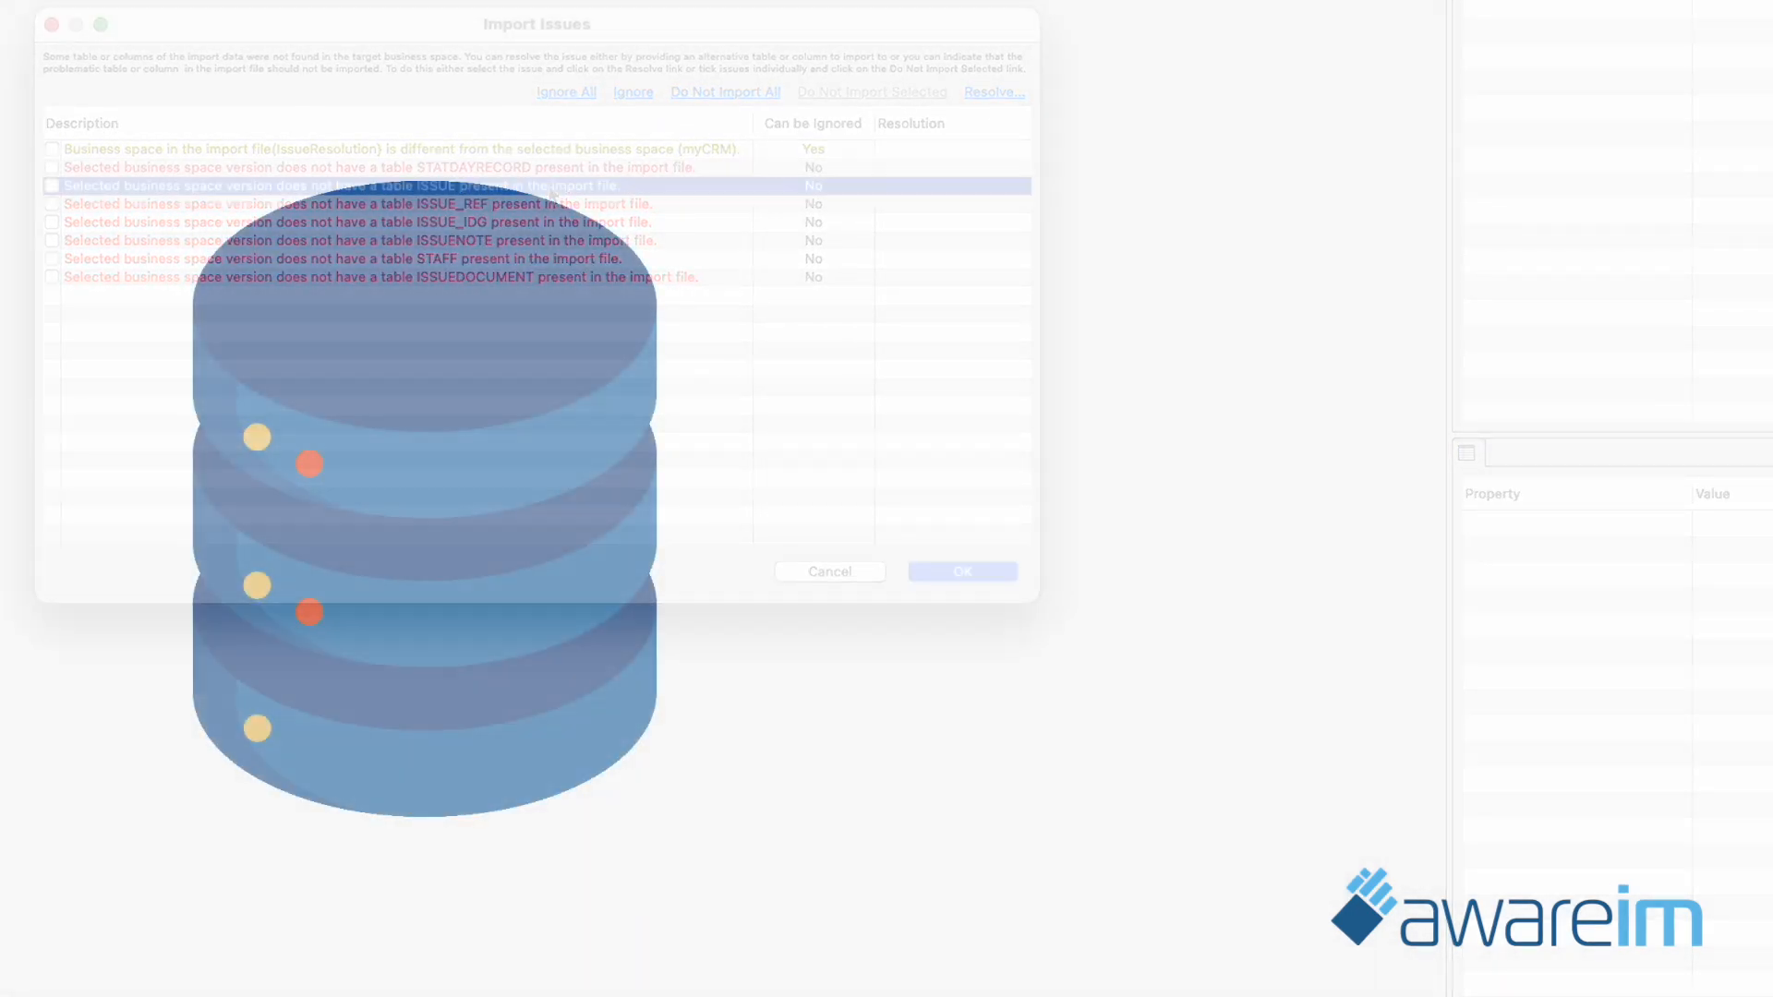